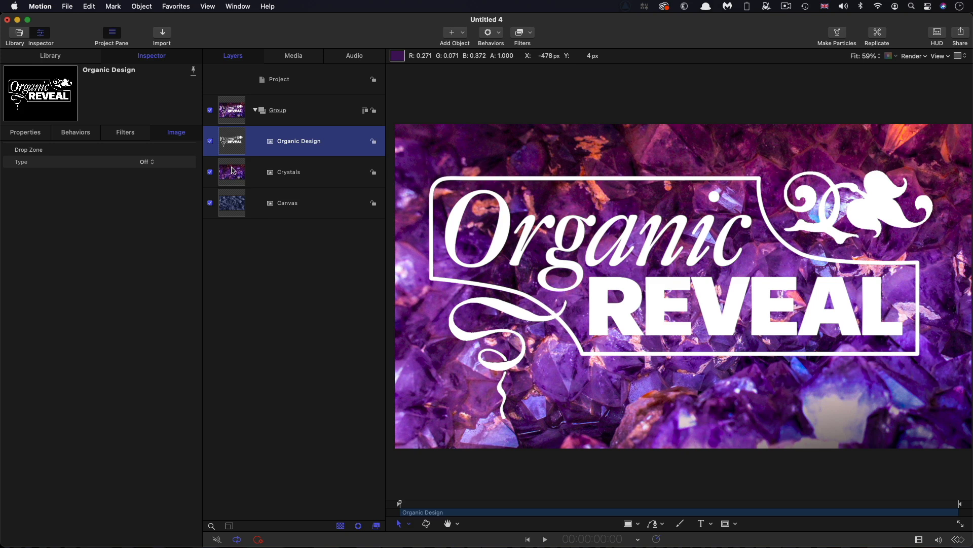
- Move the Crystals layer into its own group beneath the existing group, and check the Canvas texture with Organic Design briefly hidden
left_click_drag(233, 170, 235, 223)
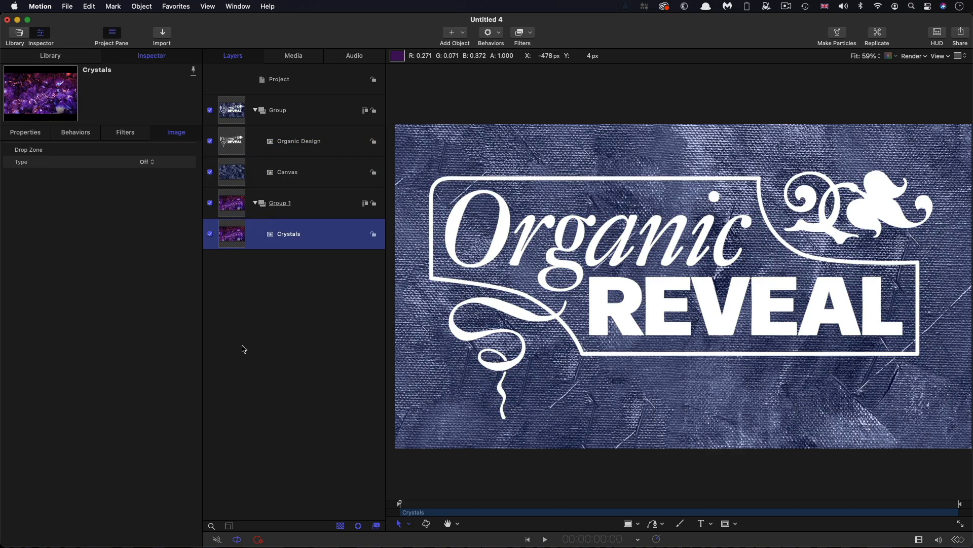
left_click(233, 147)
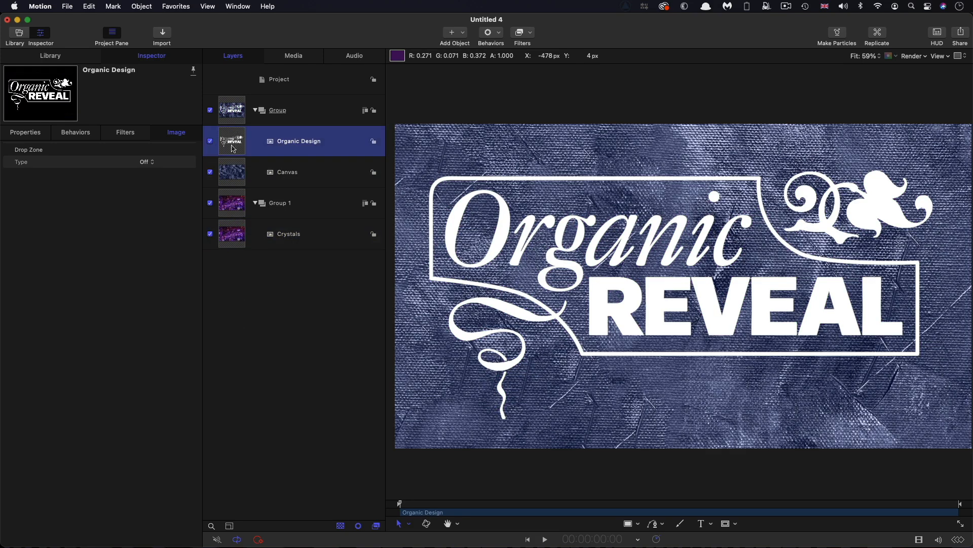
left_click(235, 171)
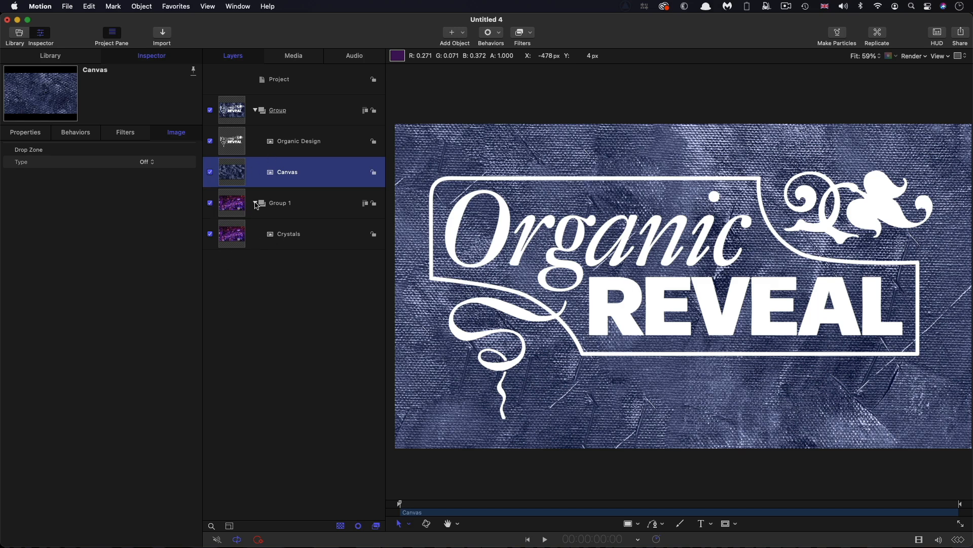
left_click(210, 141)
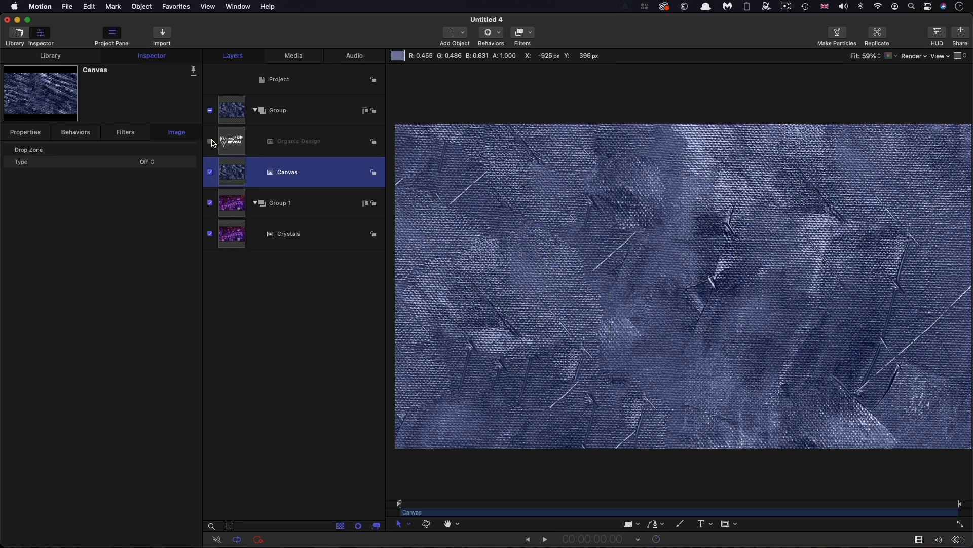
left_click(211, 142)
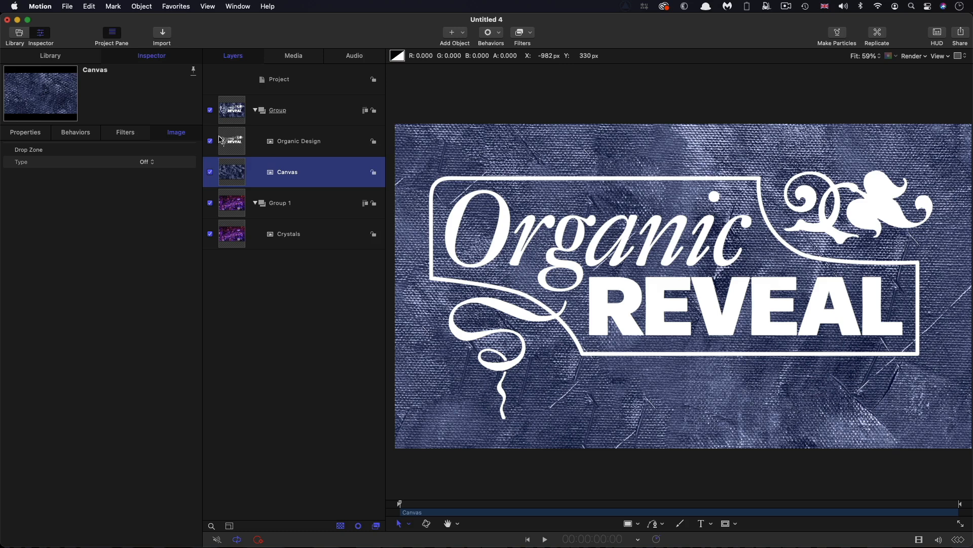
- Make a clone layer of Organic Design and duplicate that clone
left_click(239, 142)
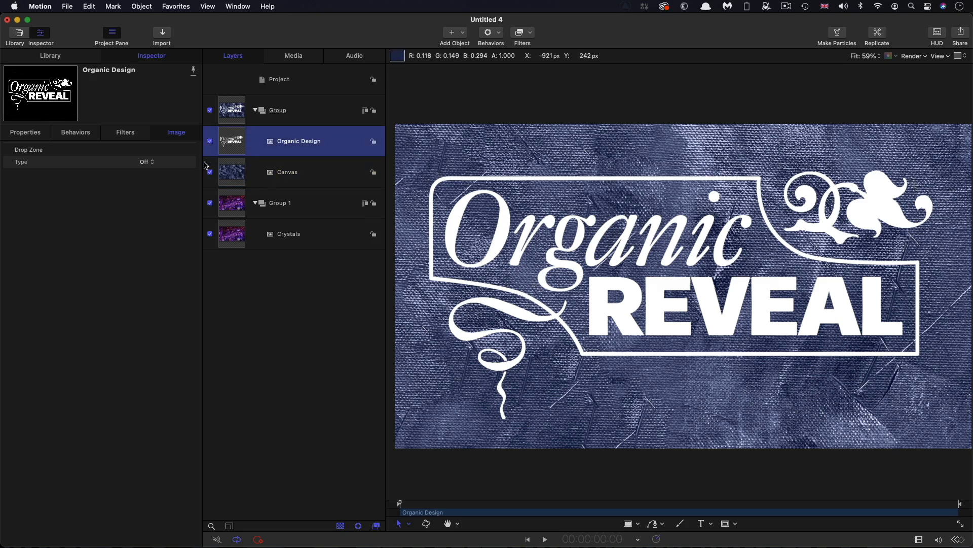
right_click(229, 137)
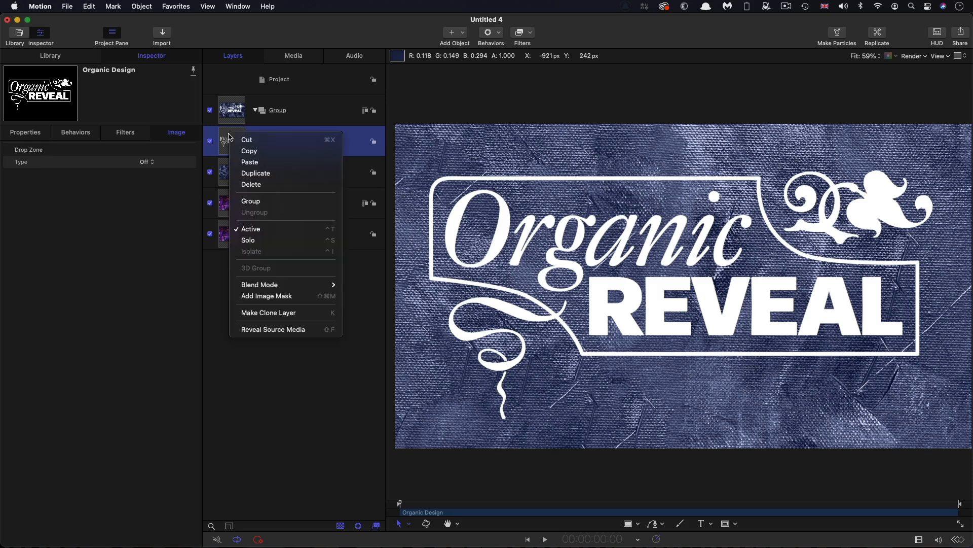
left_click(283, 312)
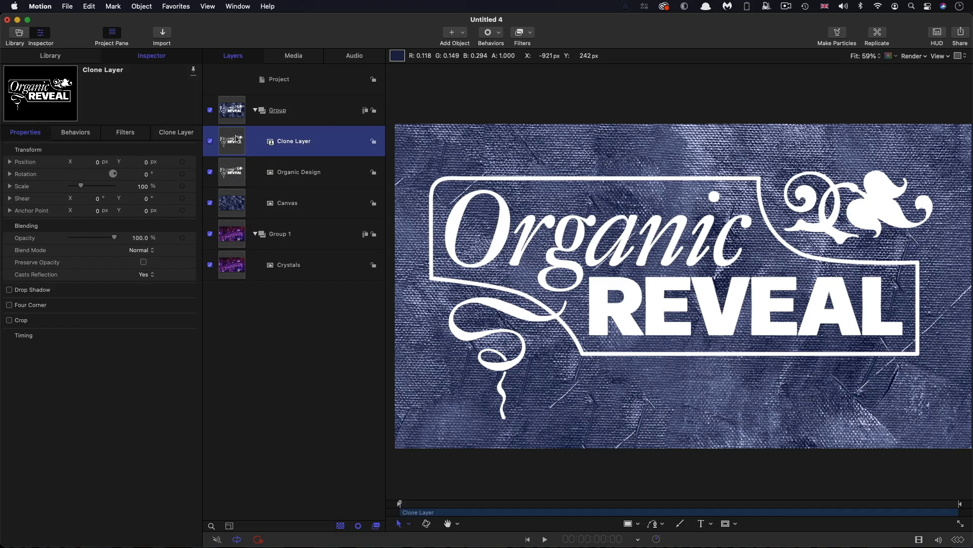
right_click(232, 137)
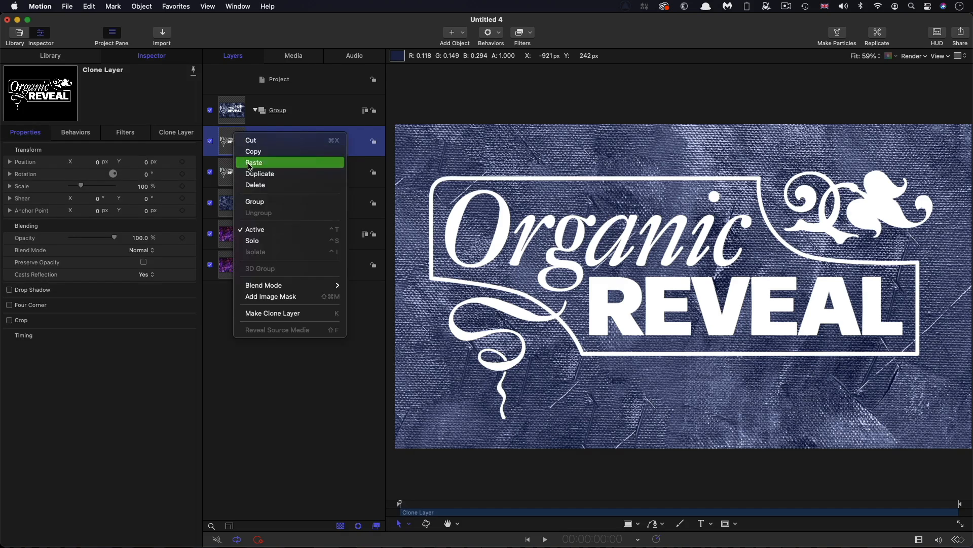
left_click(258, 174)
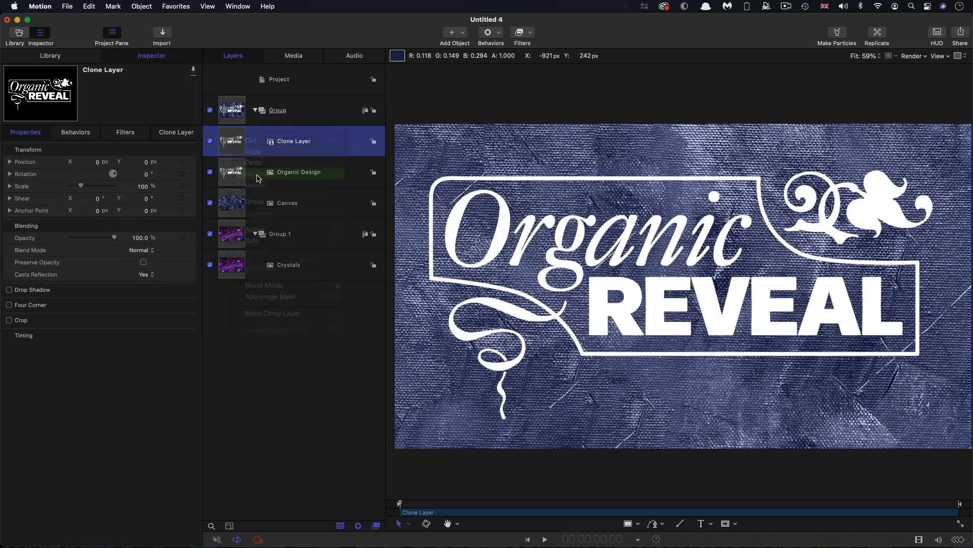
- Hide the original Organic Design layer and the Clone Layer copy
left_click(210, 203)
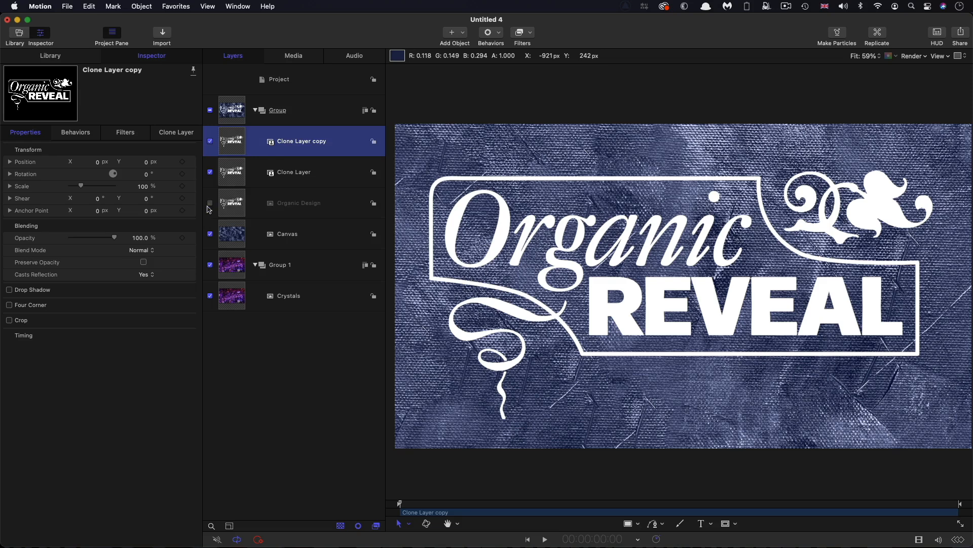
left_click(210, 141)
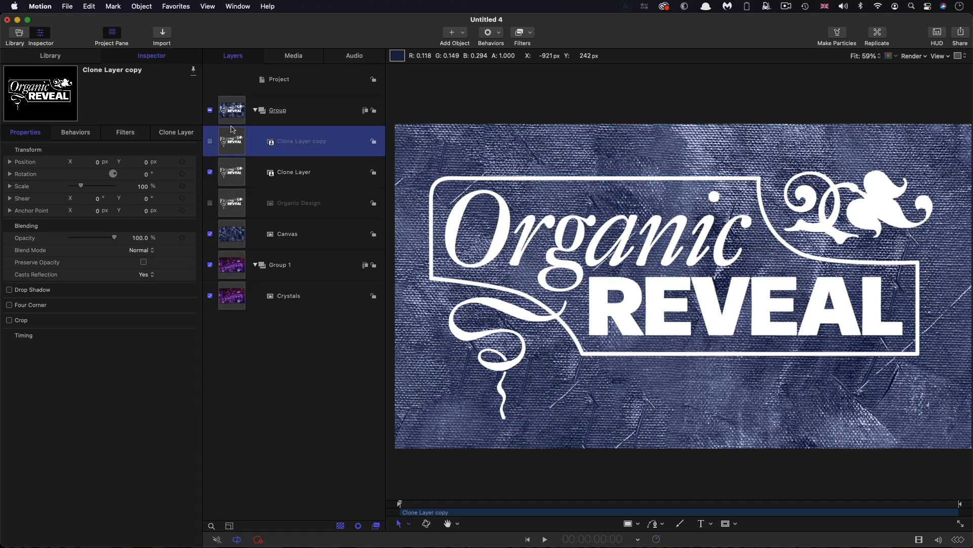
- Apply a Stroke filter to Clone Layer, with the source hidden and the stroke position set to Inside
left_click(235, 177)
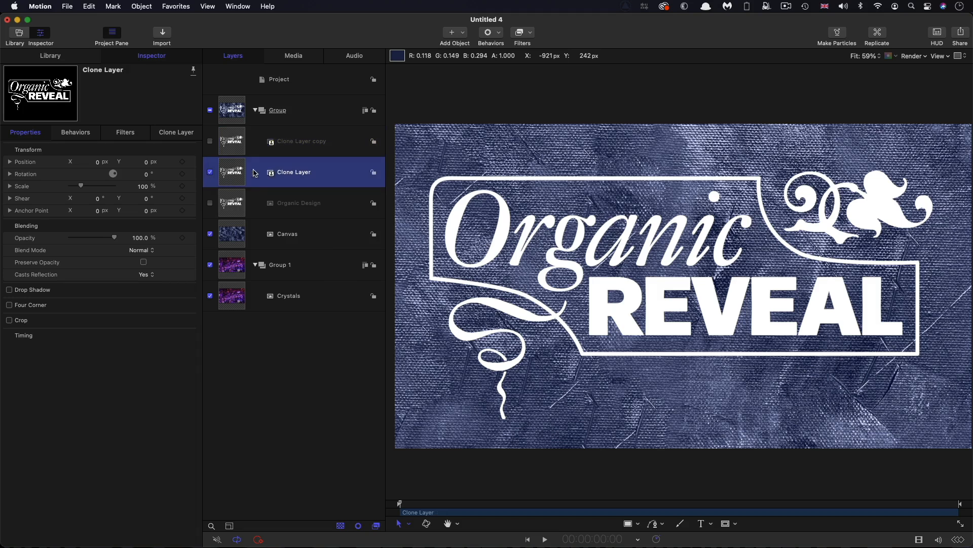
left_click(535, 33)
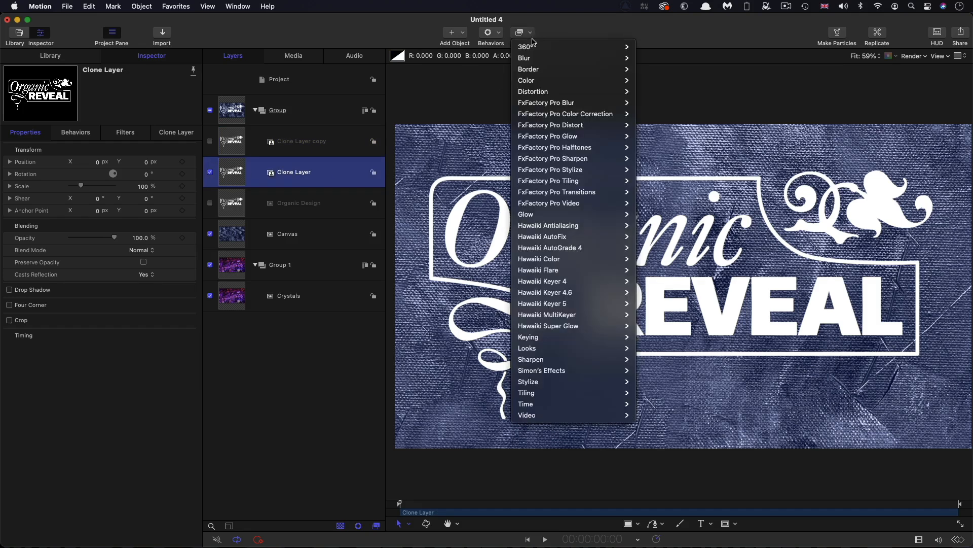
mouse_move(547, 69)
left_click(654, 93)
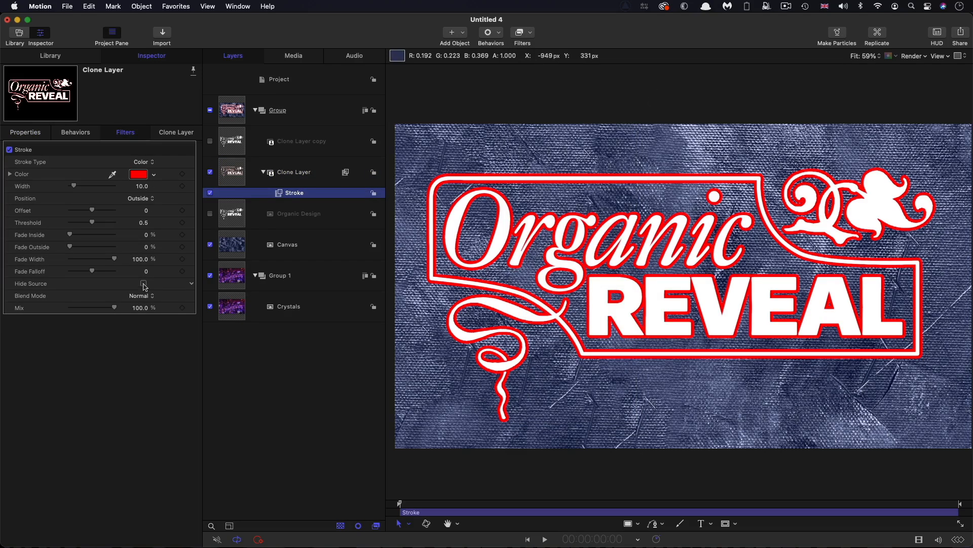
left_click(144, 284)
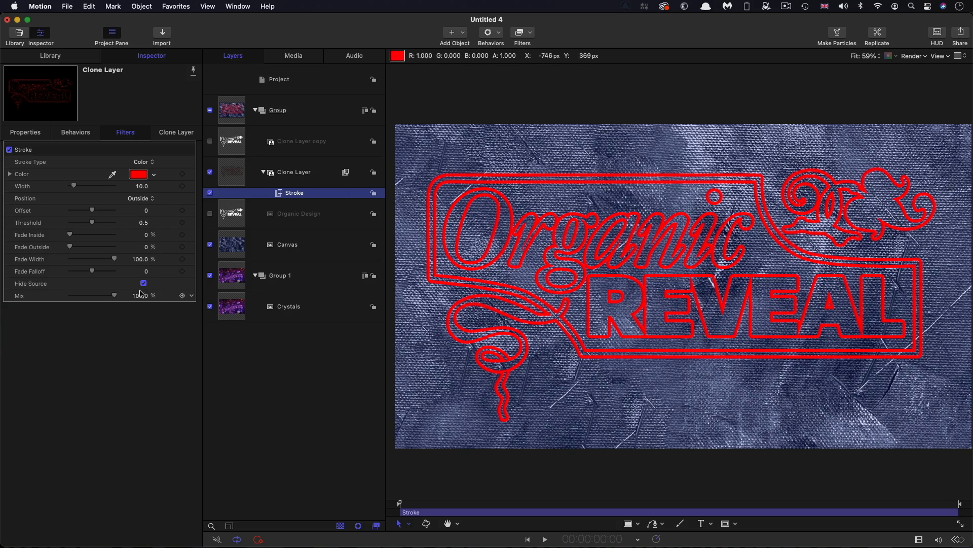
left_click(142, 199)
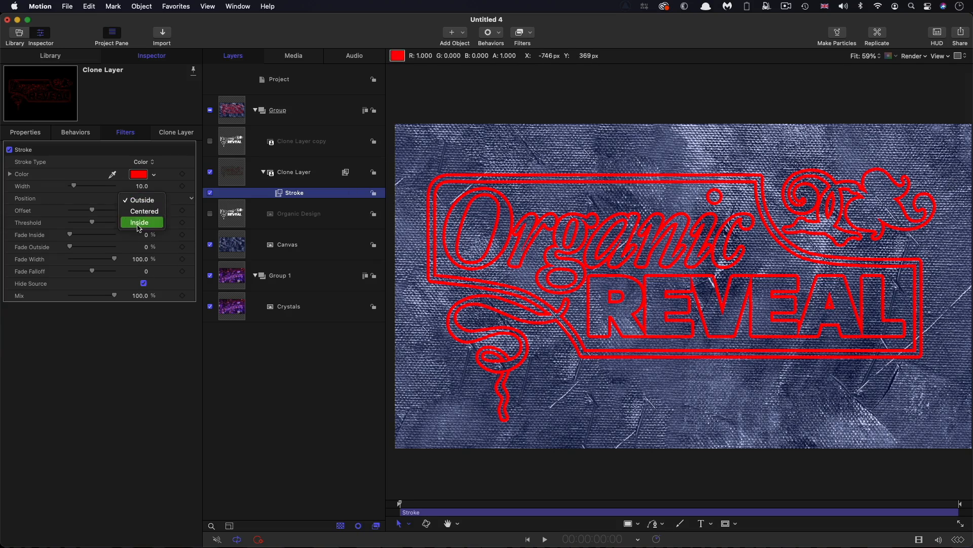
left_click(139, 222)
- Make the stroke white with 0% saturation and 100% brightness, and set its width to 3
left_click(140, 175)
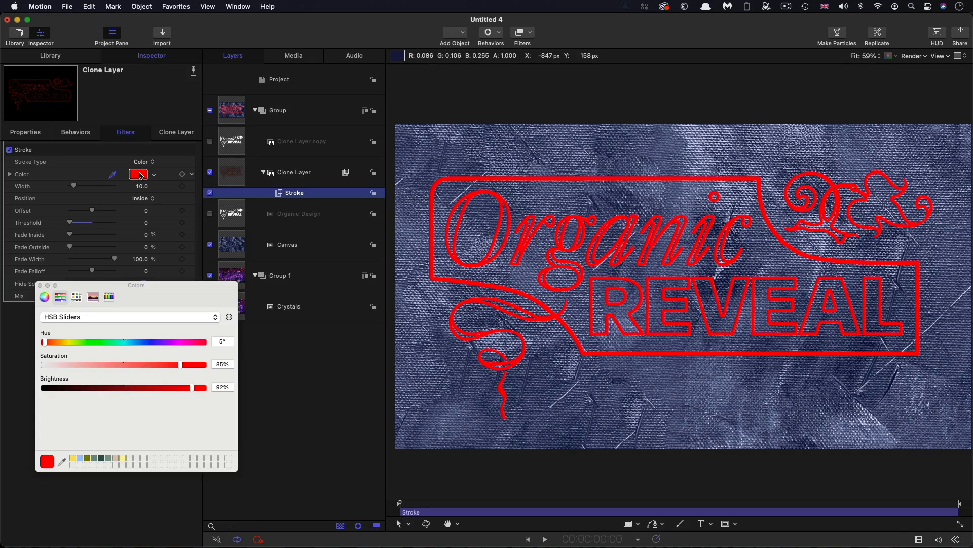
left_click_drag(108, 368, 26, 361)
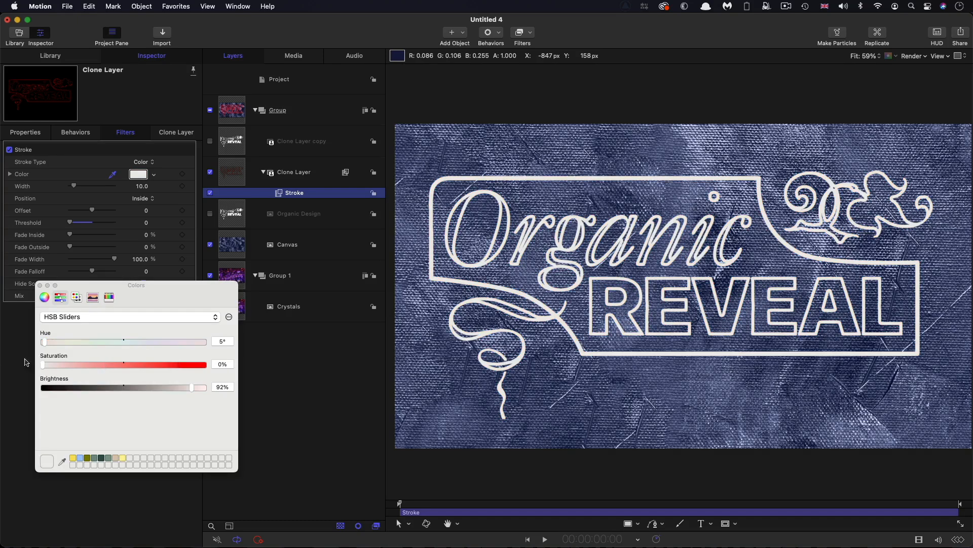
left_click_drag(198, 391, 248, 399)
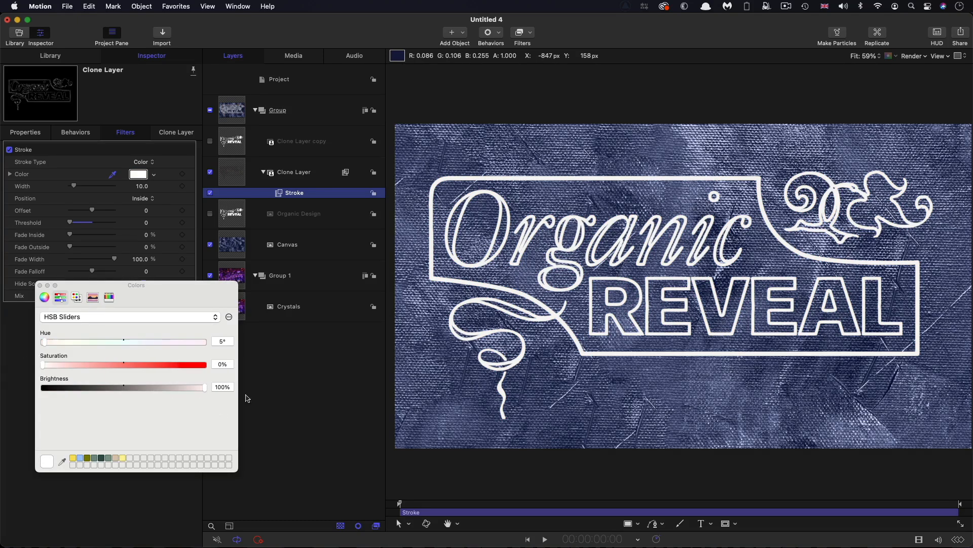
left_click(40, 285)
left_click(143, 187)
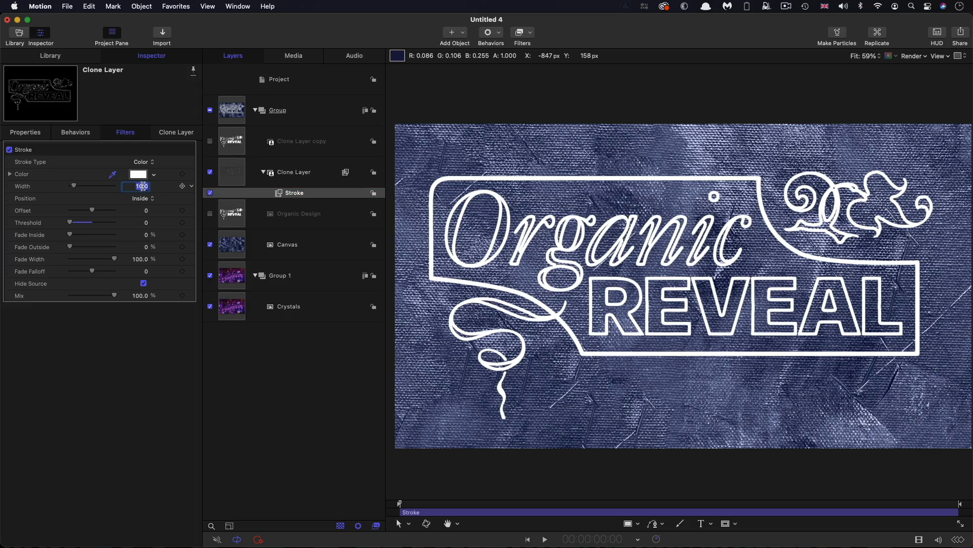
type("3")
key("Return")
- Set Clone Layer's blend mode to Overlay so its outline blends with the canvas texture
key("F1")
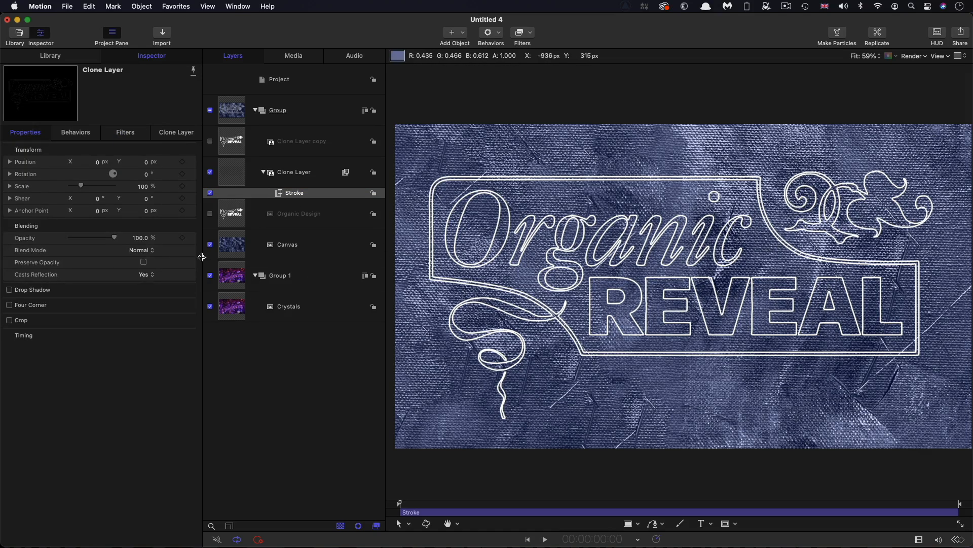
left_click(143, 251)
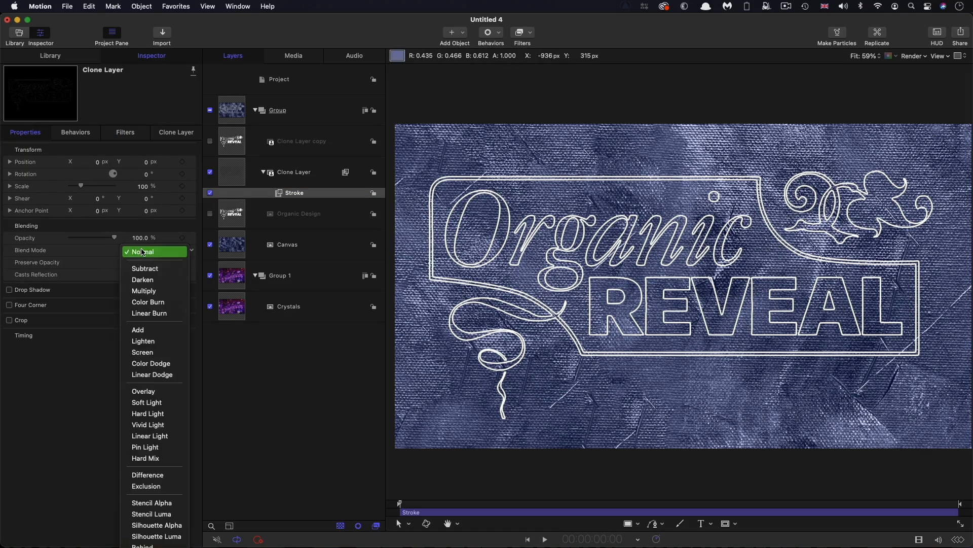
left_click(149, 395)
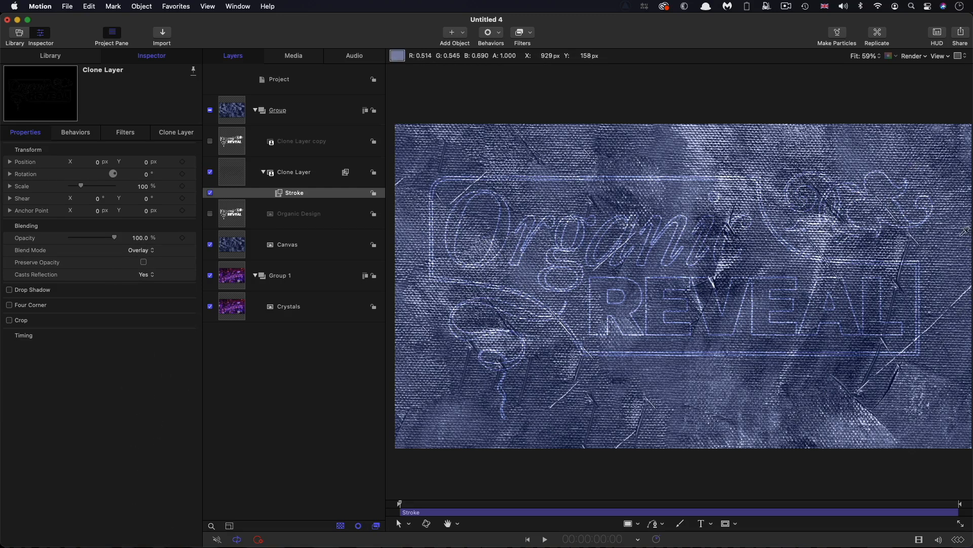
- Make Clone Layer copy visible and apply a Fill filter to it
left_click(229, 139)
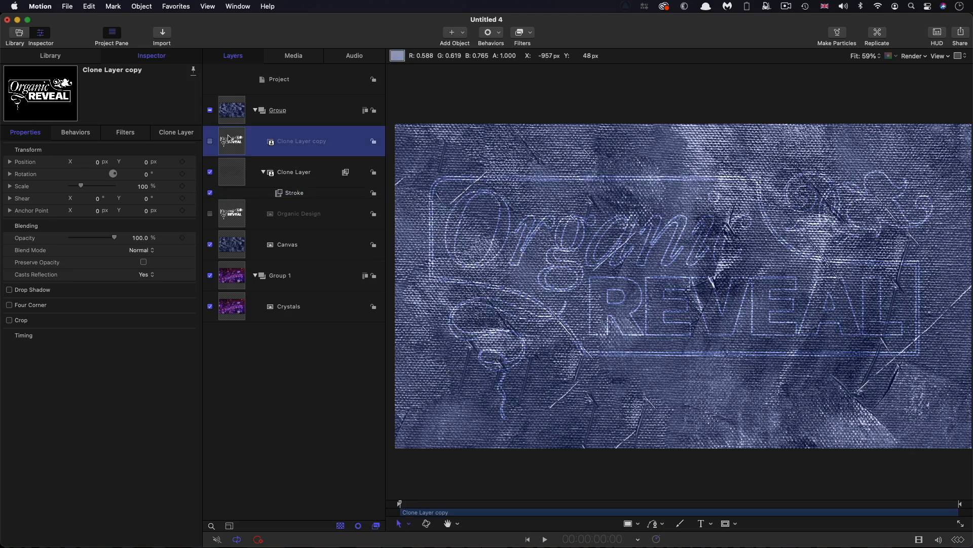
left_click(210, 142)
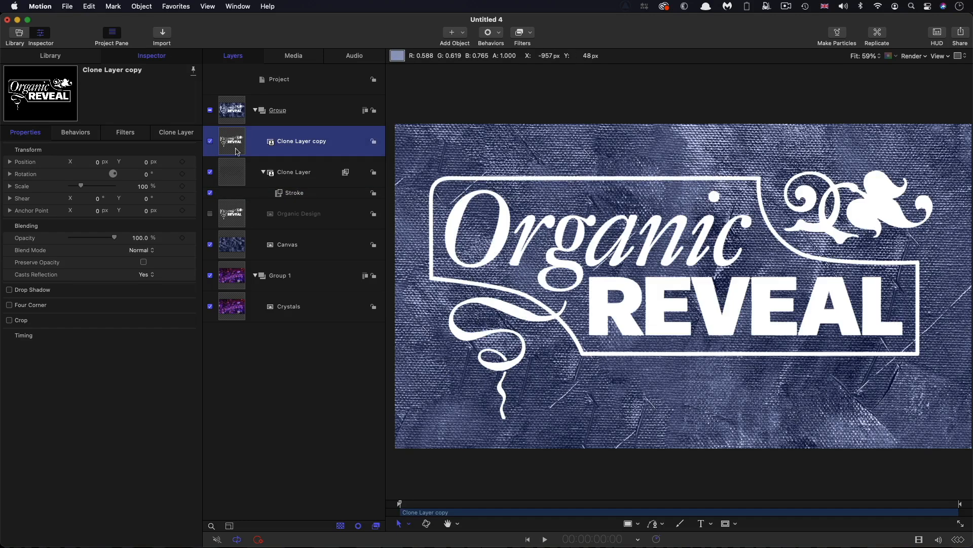
left_click(532, 32)
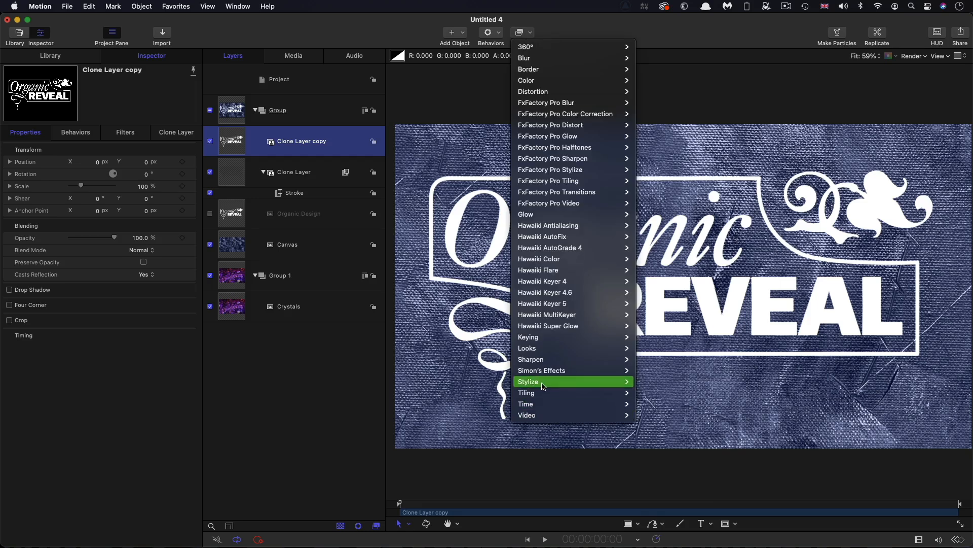
mouse_move(584, 381)
left_click(656, 423)
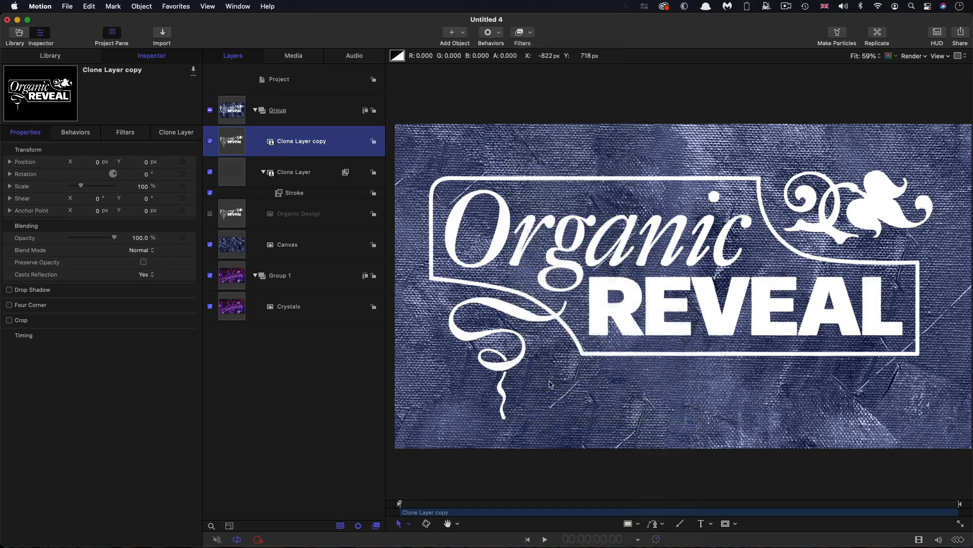
- Set the Fill filter's color to the saved pale yellow swatch with hue 53°, saturation 38% and brightness 98%
left_click(138, 174)
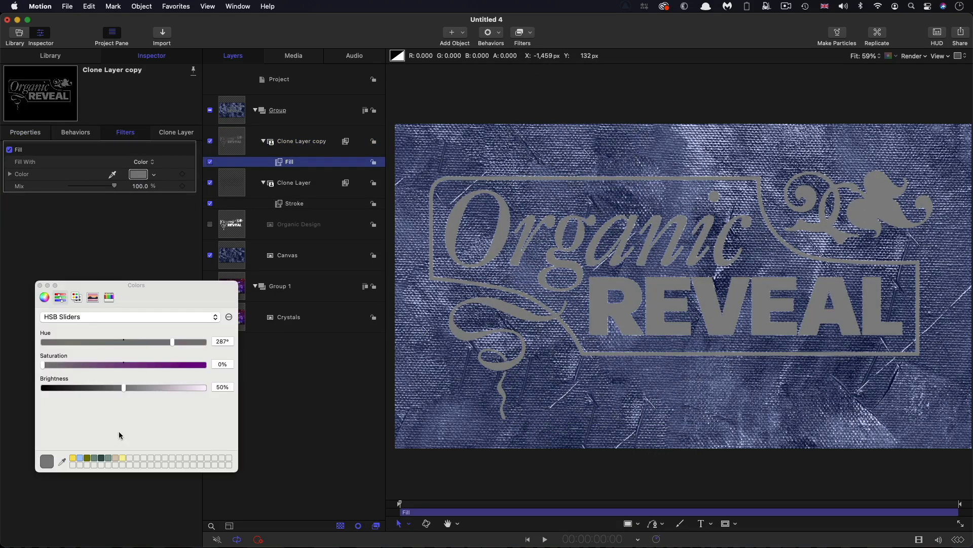
left_click(122, 458)
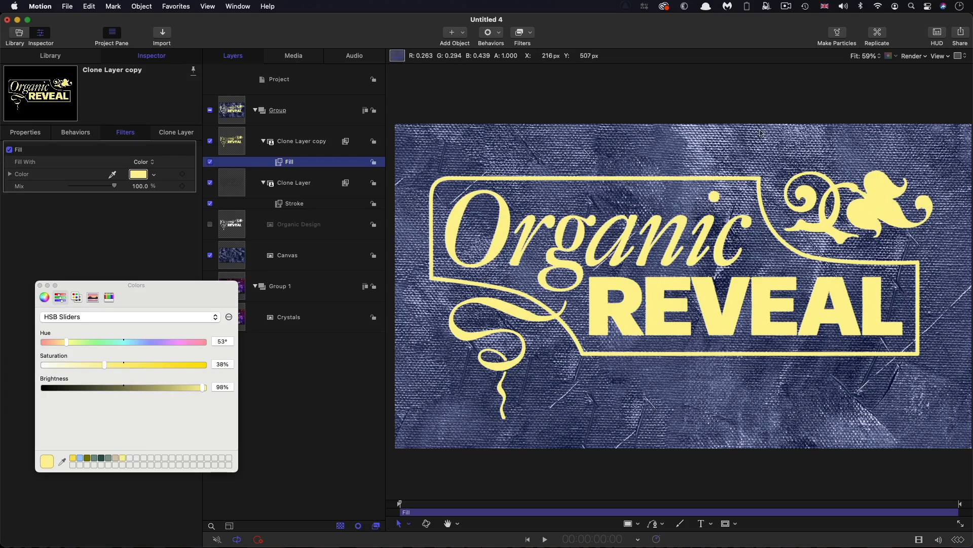
left_click(39, 285)
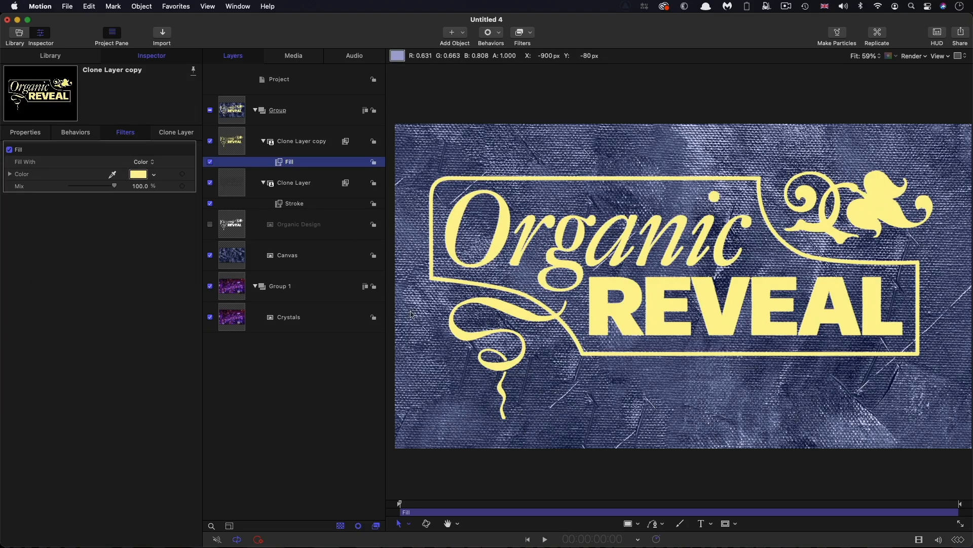
- Try out different opacity values on Clone Layer copy
left_click(235, 141)
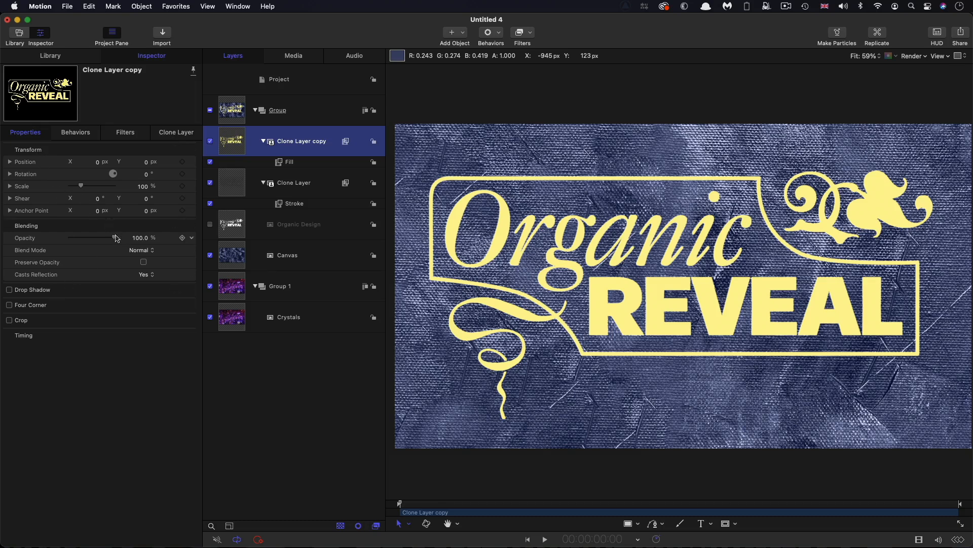
left_click_drag(116, 238, 150, 255)
- Hide Group 1, which contains the Crystals layer
left_click(231, 323)
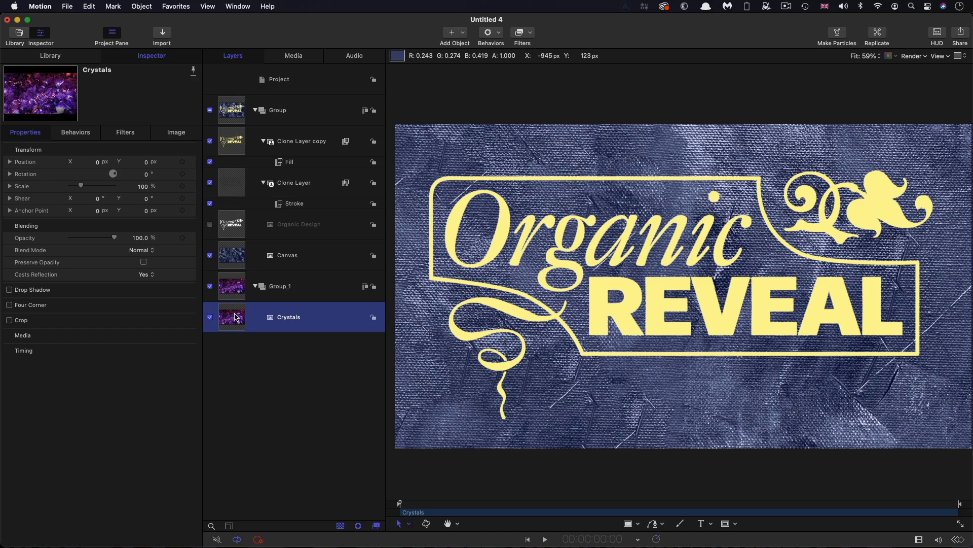
left_click(210, 287)
- Add a Clouds generator to Group 1 above the Crystals layer and solo its visibility
left_click(49, 55)
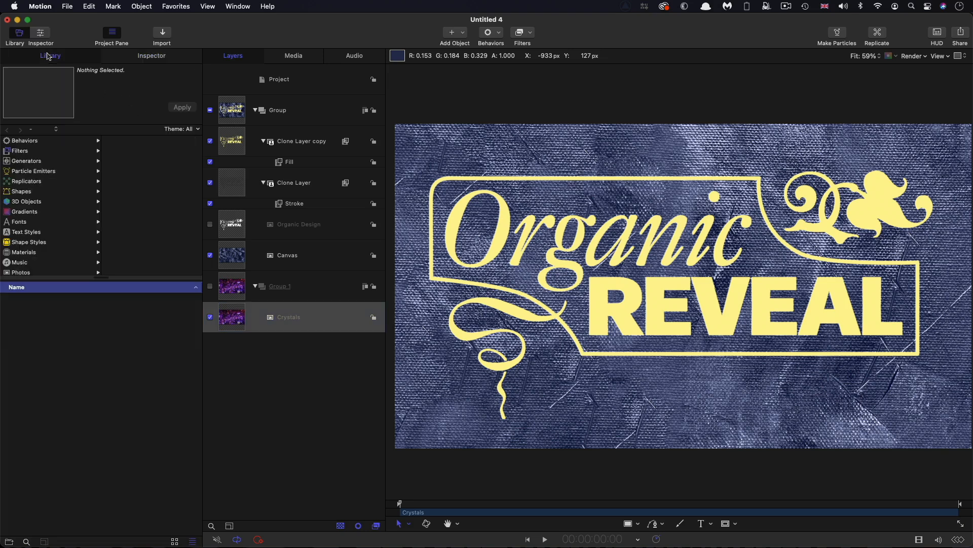
left_click(22, 163)
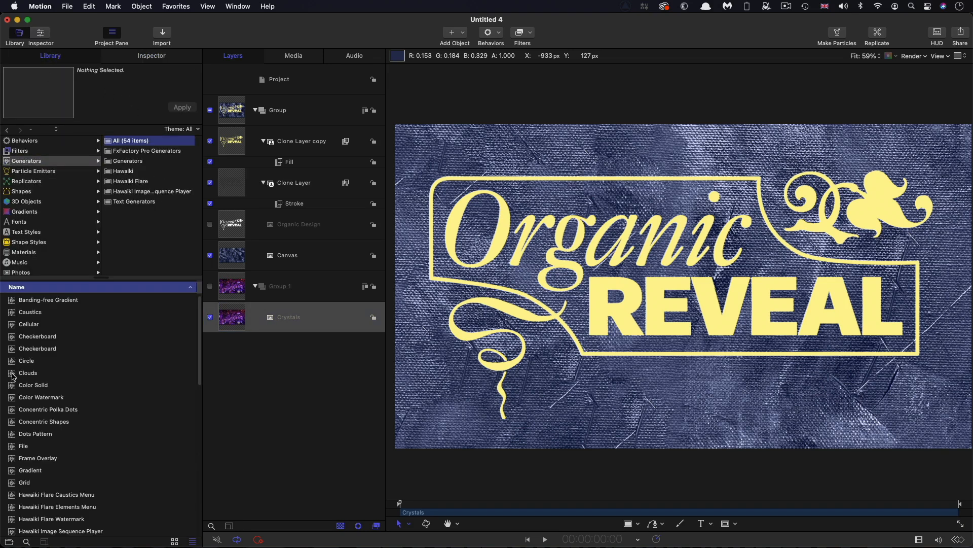
left_click_drag(12, 375, 314, 310)
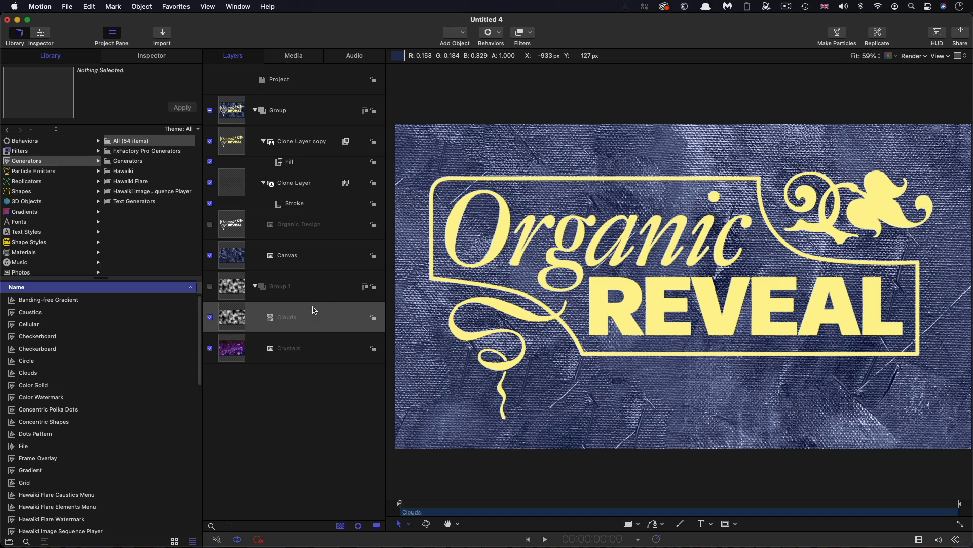
left_click(234, 318)
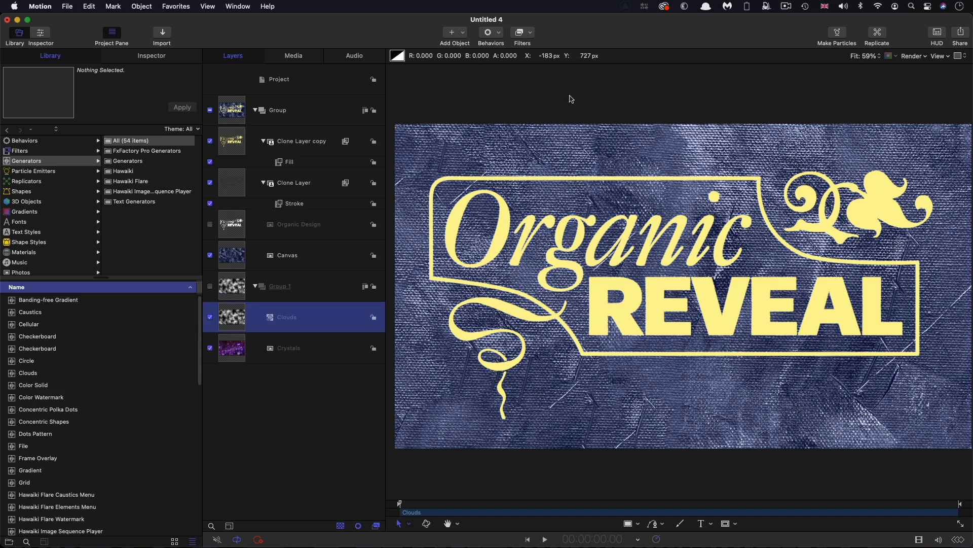
left_click(210, 317, "alt")
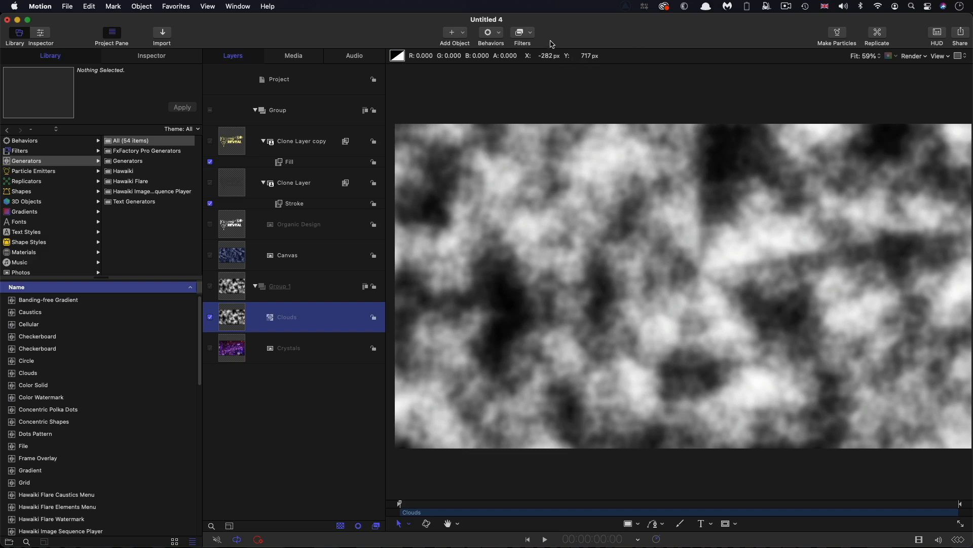
- Apply the Threshold color filter to the Clouds generator
left_click(531, 31)
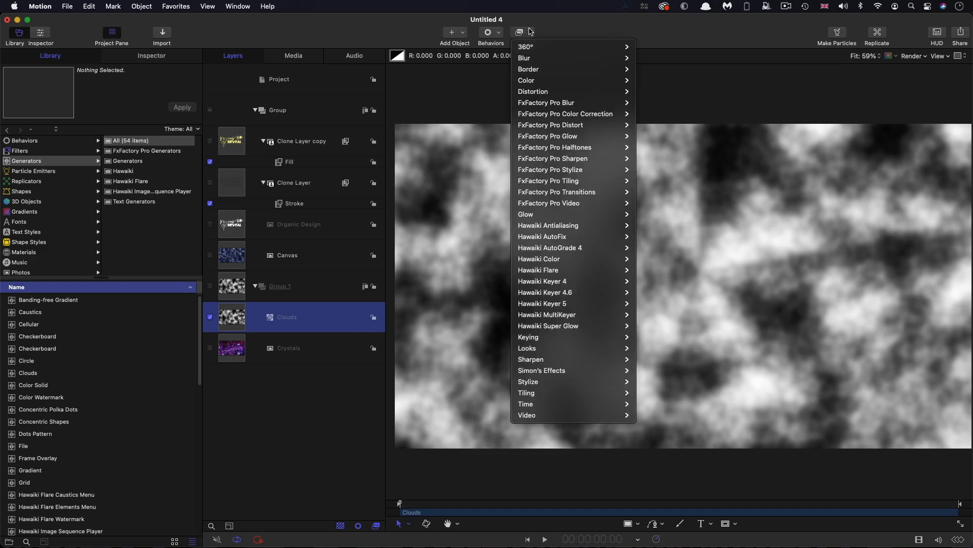
mouse_move(535, 81)
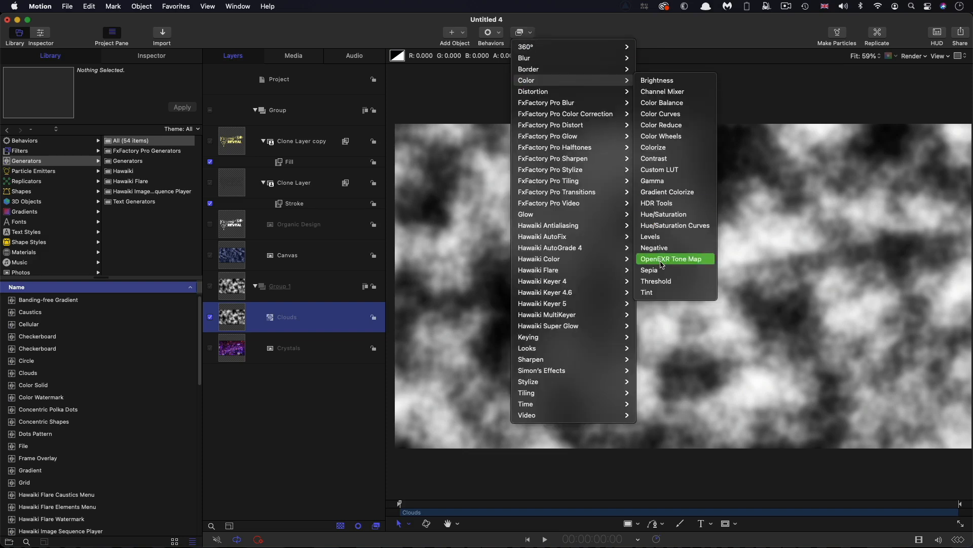
left_click(662, 280)
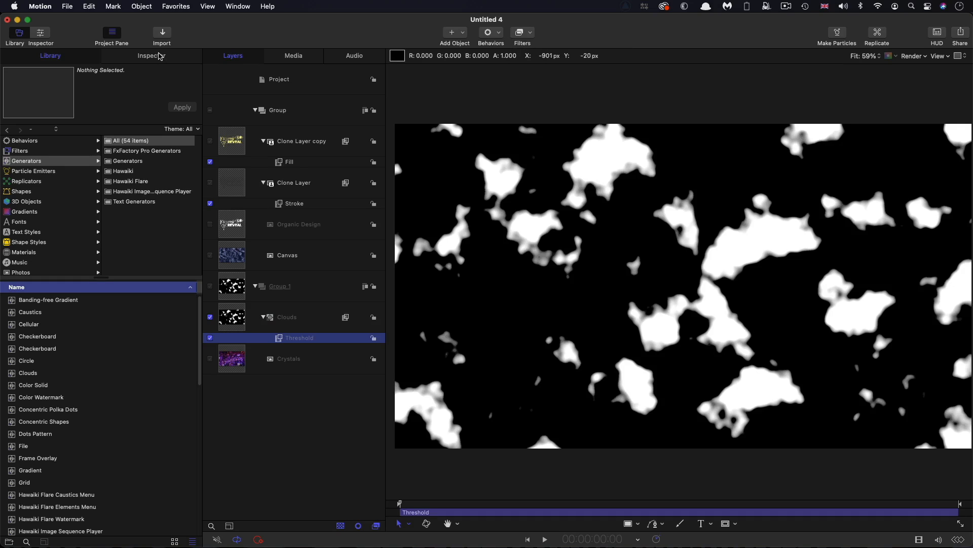
- Set the Threshold filter's Smoothness to 0 and restore the visibility of the other layers
left_click(158, 59)
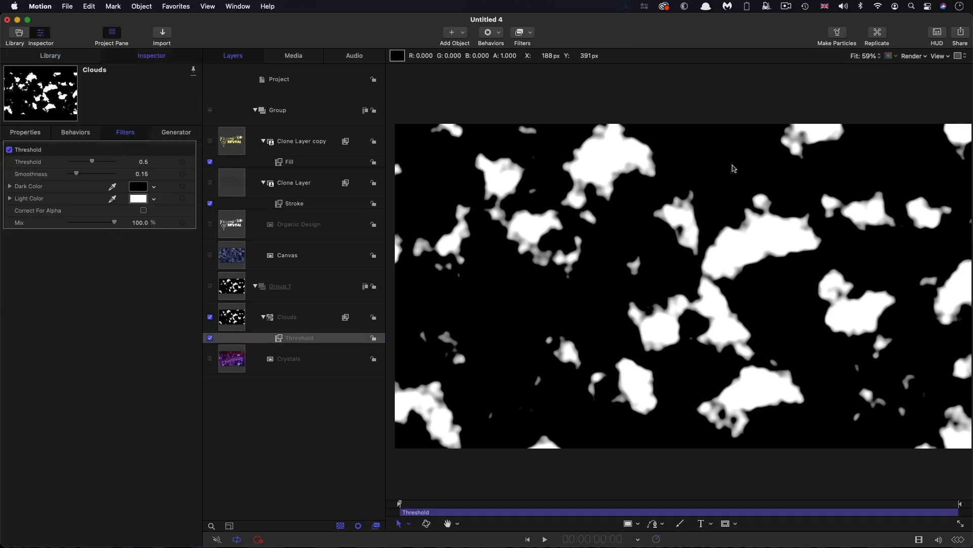
left_click(210, 338)
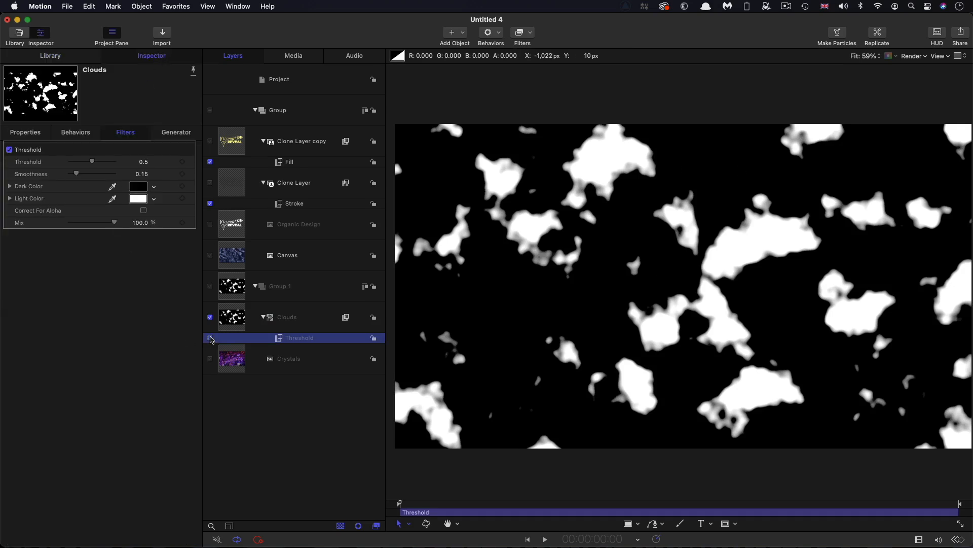
left_click(210, 339)
left_click_drag(77, 175, 63, 176)
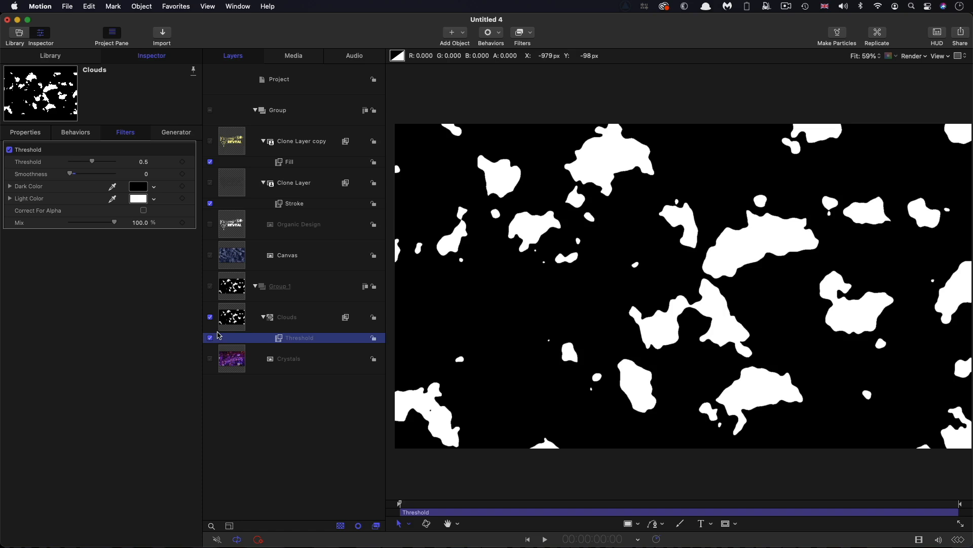
left_click(211, 318, "alt")
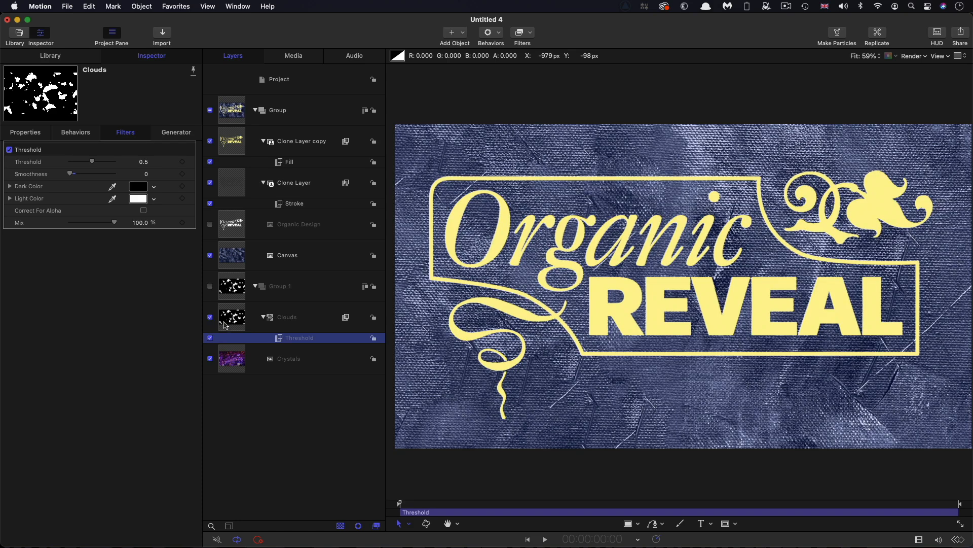
- Add an image mask to Clone Layer copy, with Luminance as source channel and Group 1 as mask source
left_click(226, 319)
left_click(230, 285)
left_click(233, 136)
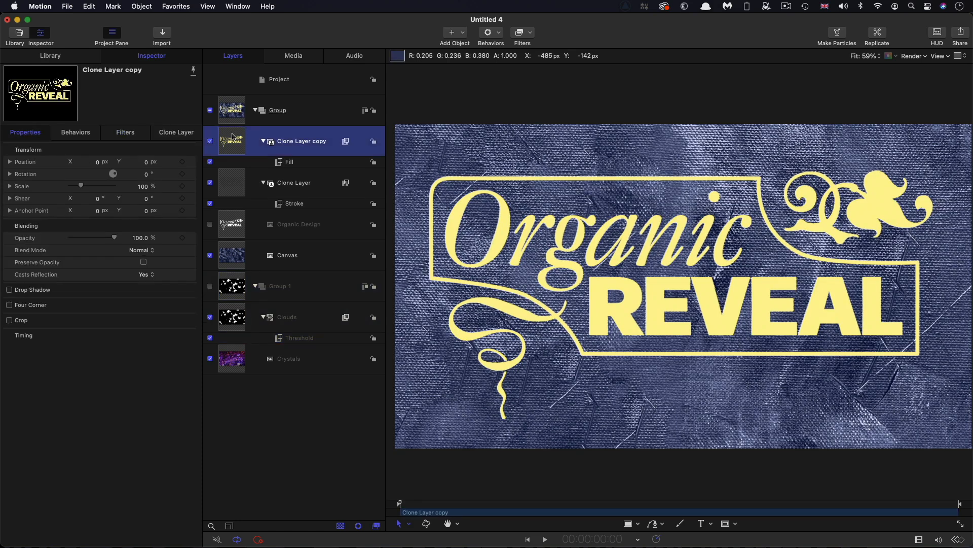
right_click(233, 136)
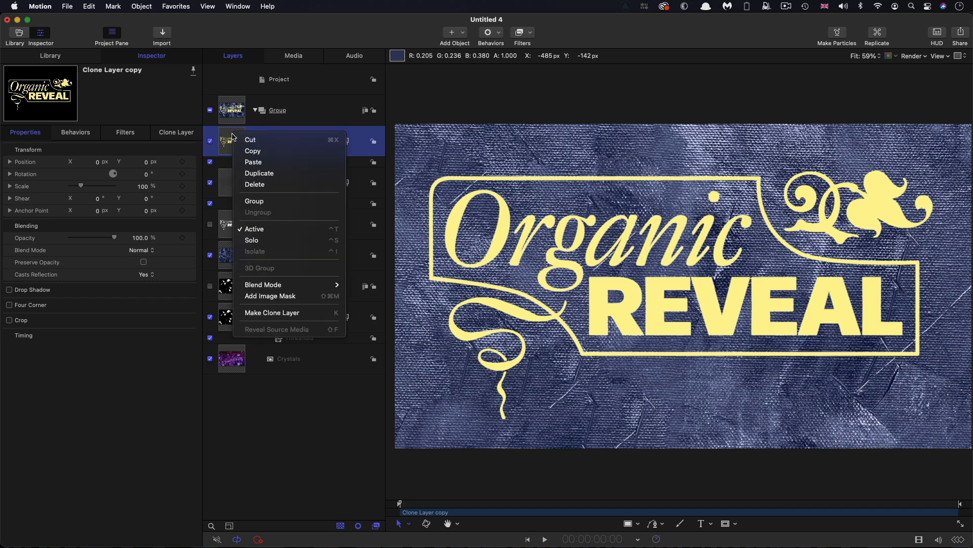
left_click(293, 297)
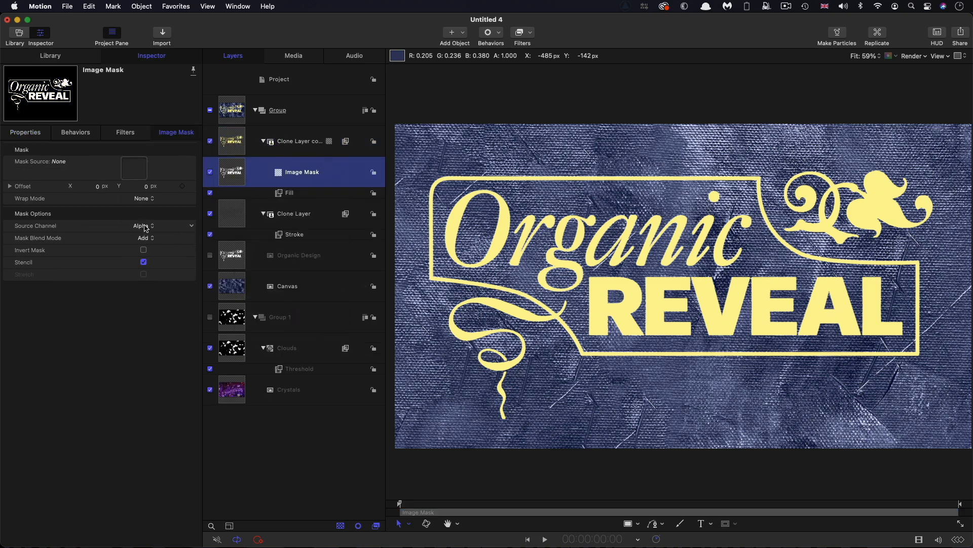
left_click(145, 228)
left_click(150, 240)
left_click_drag(234, 318, 134, 169)
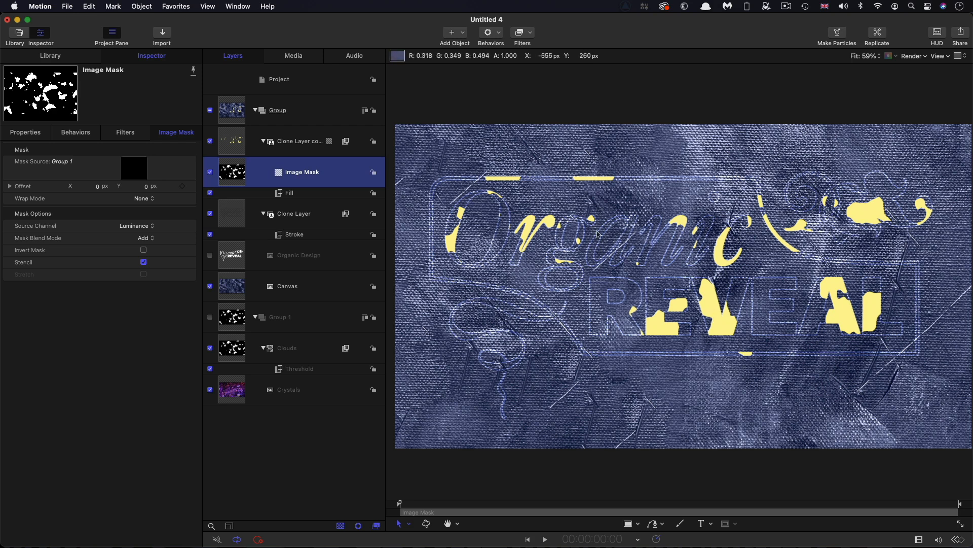
- Keyframe the Threshold filter's Threshold from 1.0 at the first frame to 0 at 2:12 and play the reveal
left_click(297, 370)
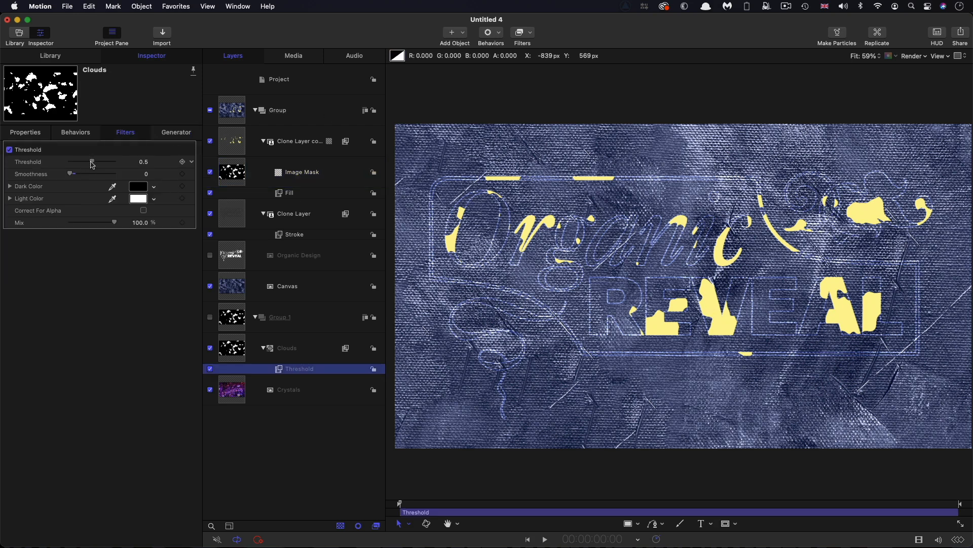
mouse_move(92, 164)
left_mouse_down()
mouse_move(128, 167)
mouse_move(72, 170)
mouse_move(83, 173)
left_mouse_up()
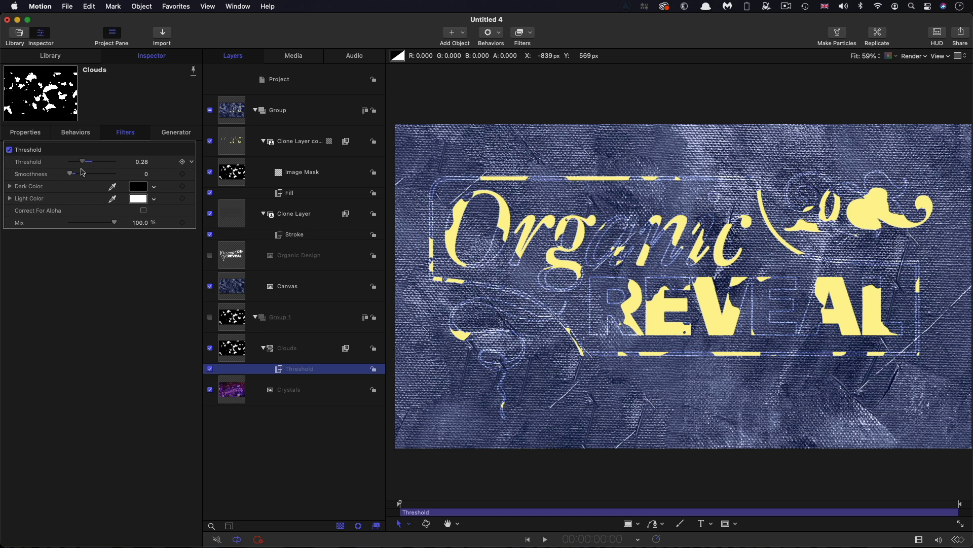
left_click_drag(83, 172, 122, 171)
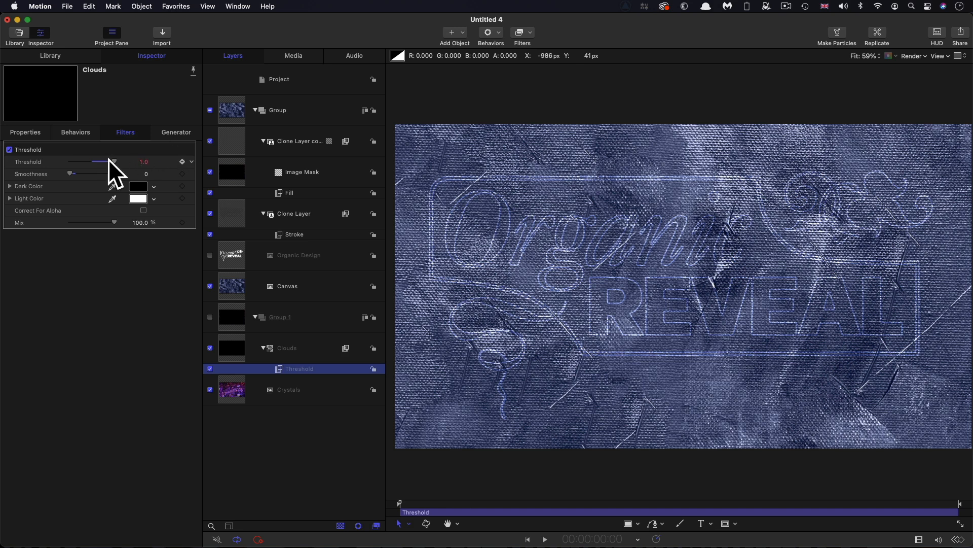
left_click_drag(660, 506, 750, 507)
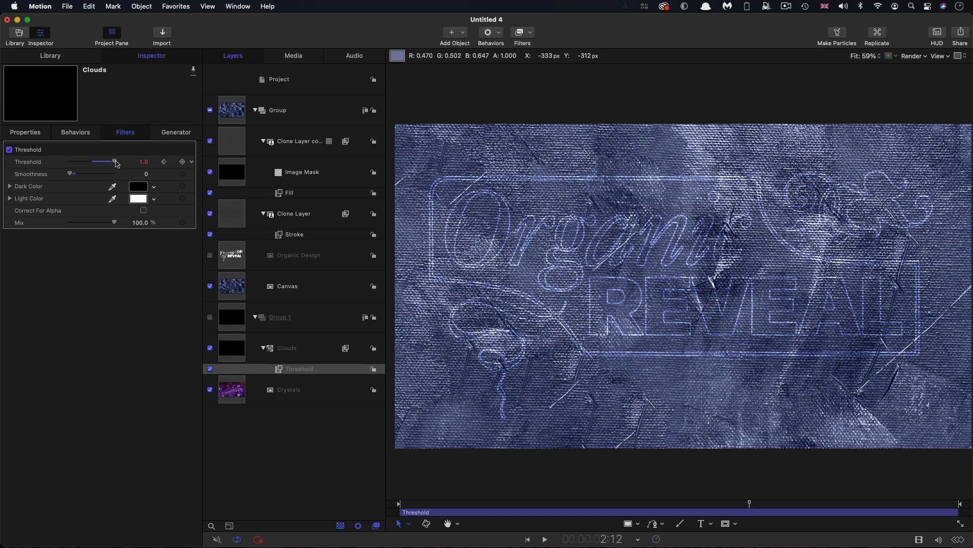
left_click_drag(117, 164, 67, 165)
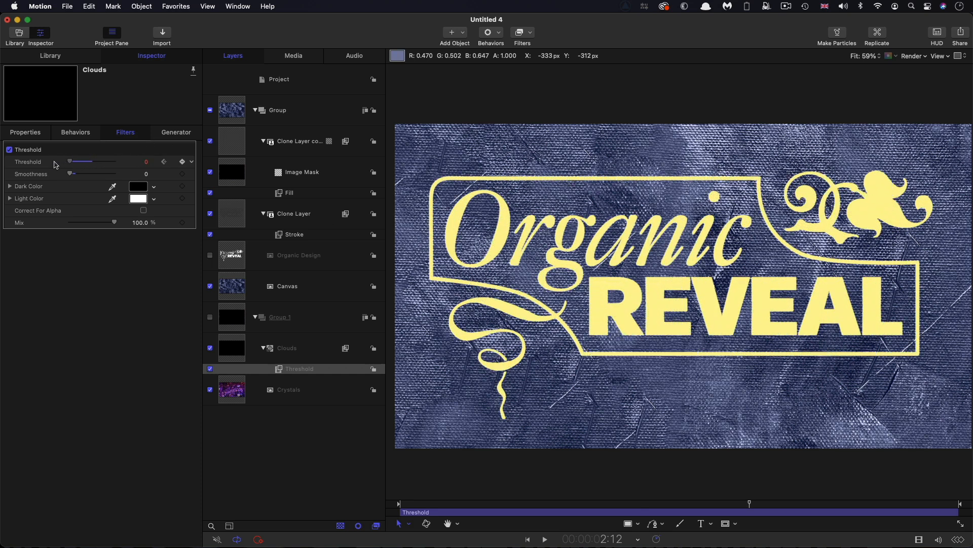
key("Home")
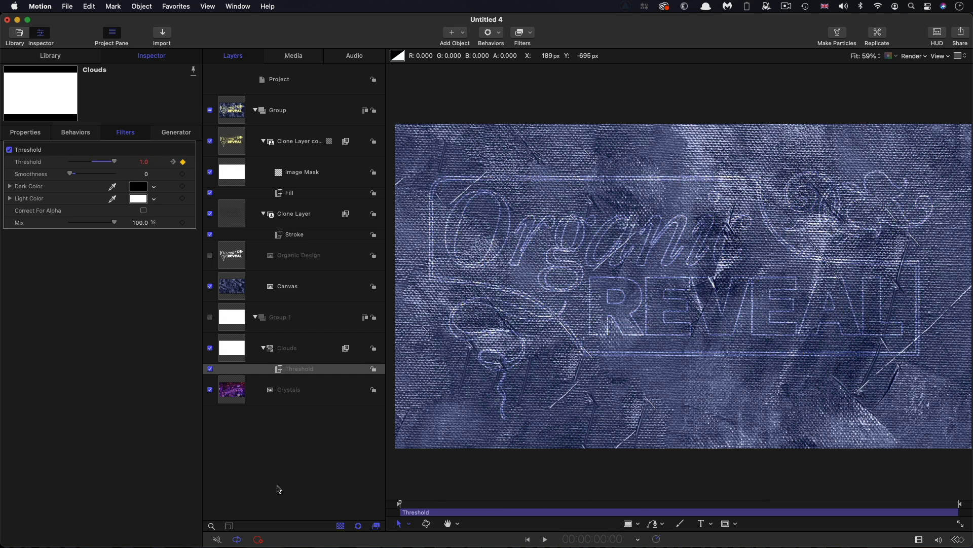
key("space")
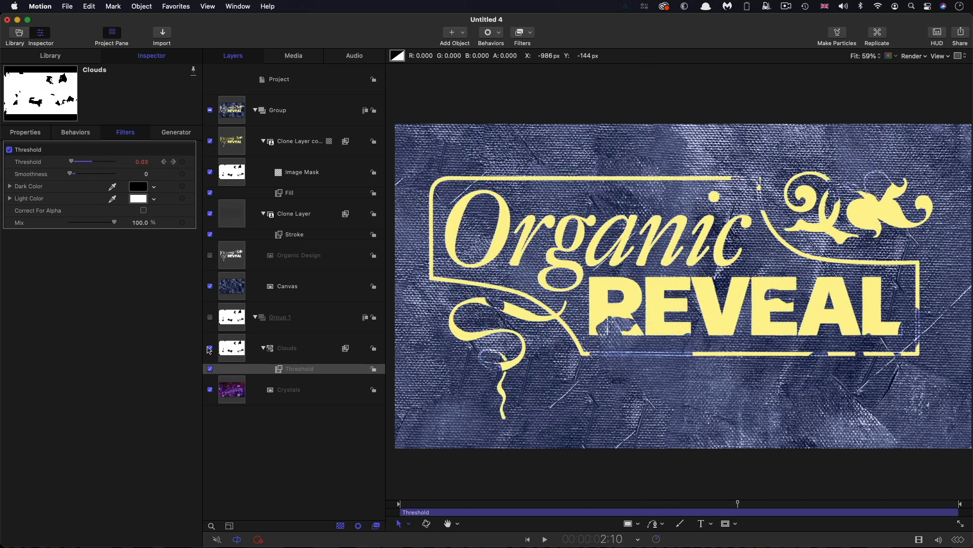
- Set the Clouds generator's Horizontal Scale to 200 and Vertical Scale to 8, and preview the animation
left_click(236, 350)
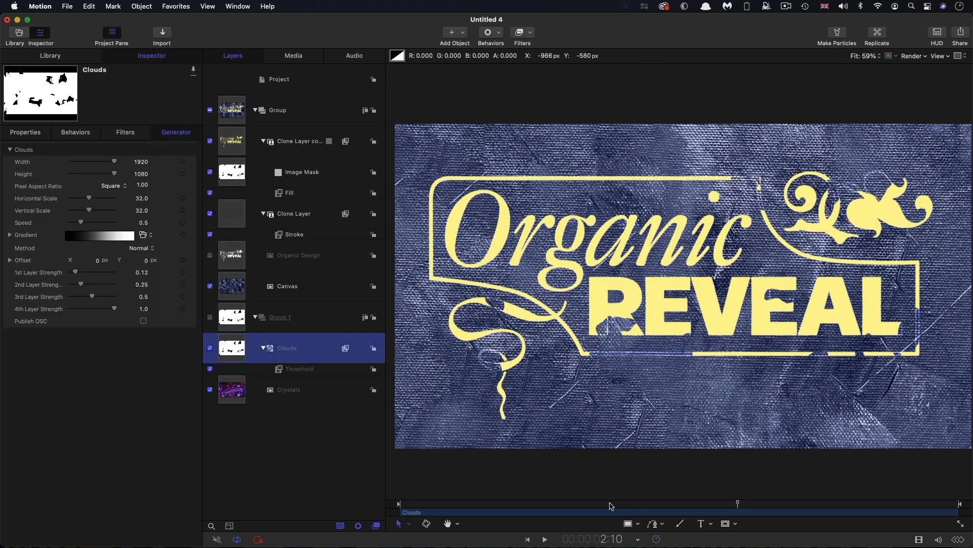
left_click_drag(612, 505, 546, 504)
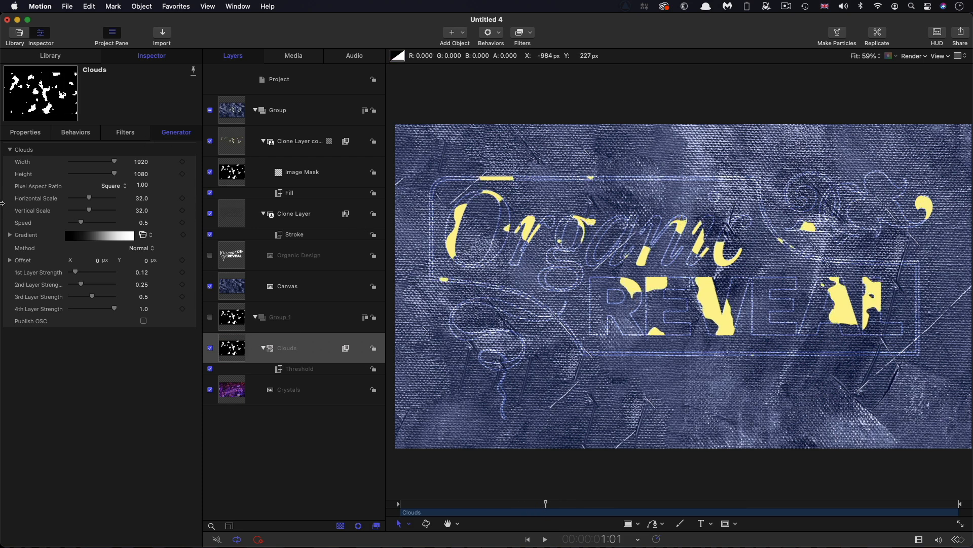
left_click(143, 199)
type("200")
key("Tab")
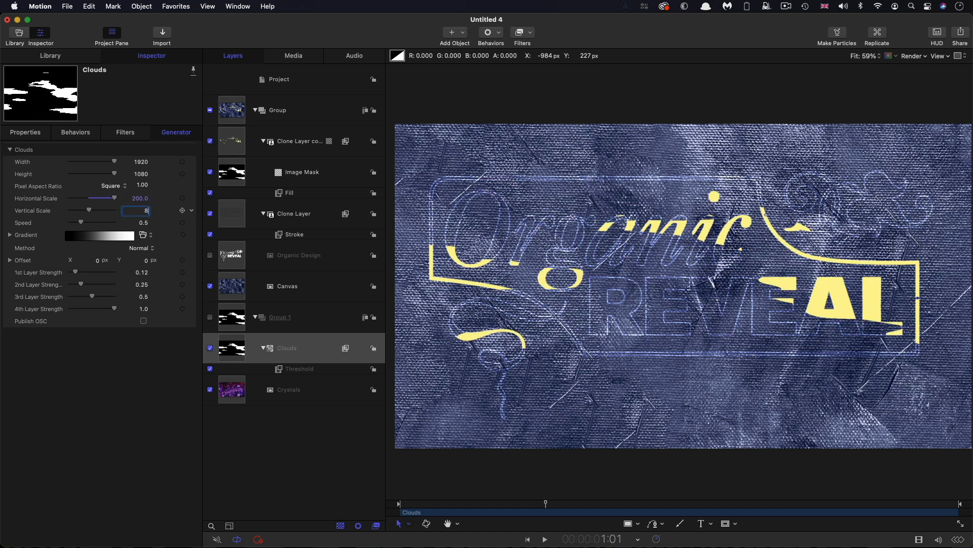
key("space")
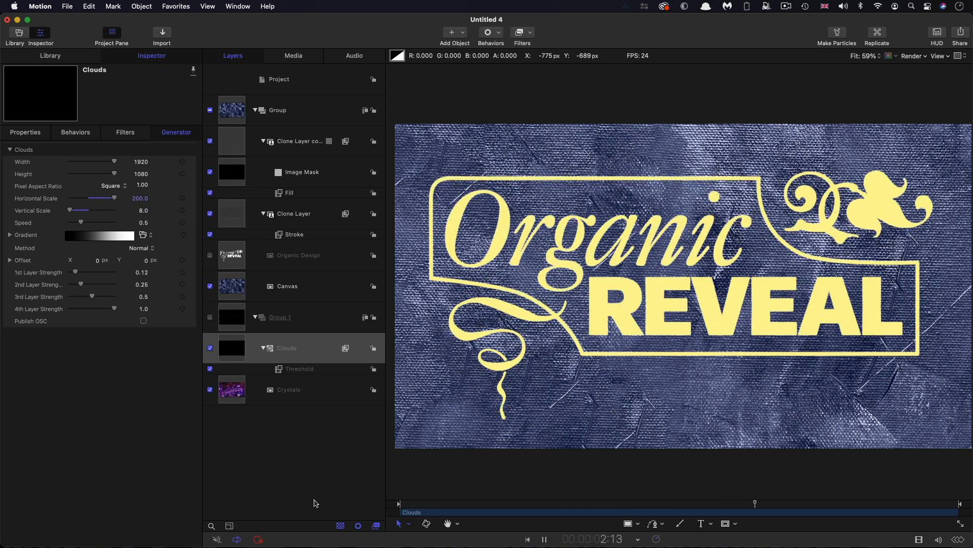
key("space")
- Apply an Underwater distortion filter to Clouds at 1:18 and set its Speed to 0
left_click_drag(802, 504, 644, 518)
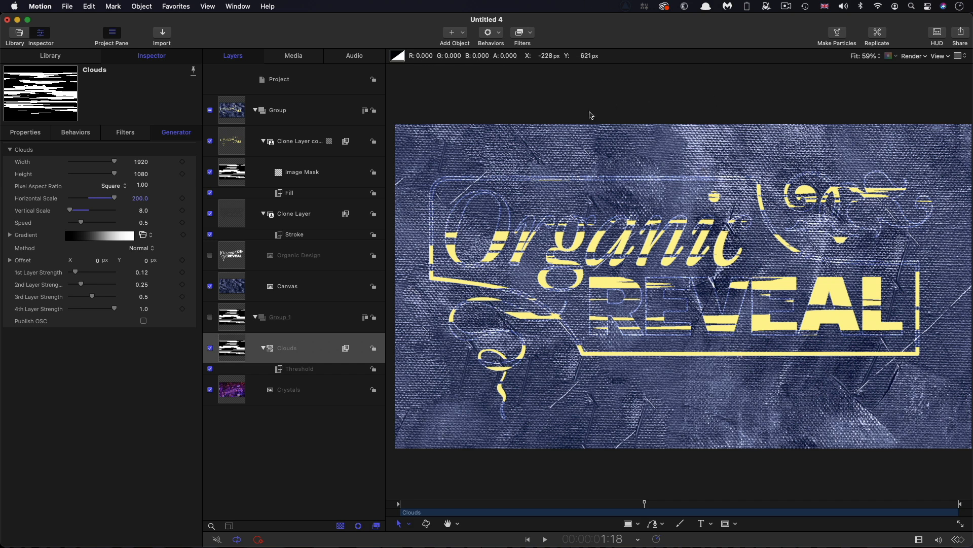
left_click(529, 33)
mouse_move(531, 96)
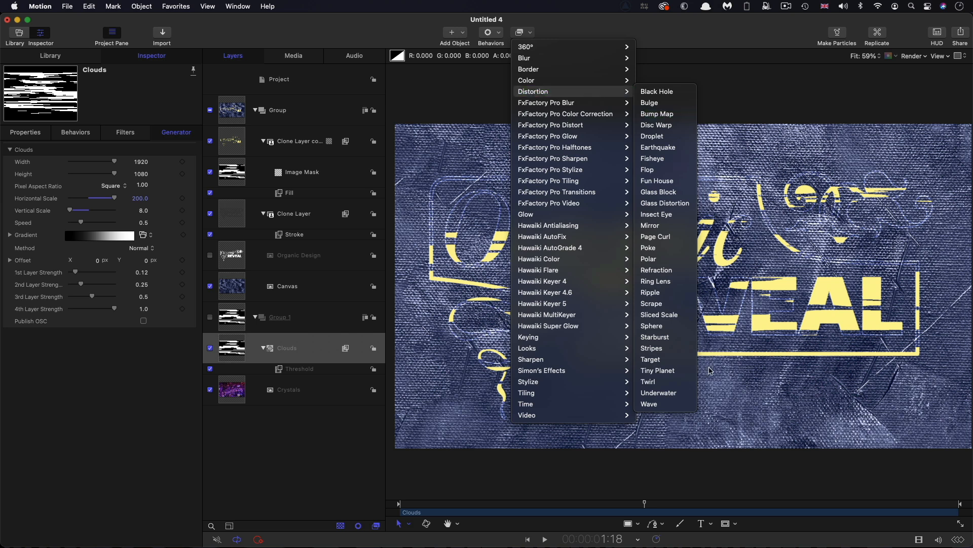
left_click(667, 394)
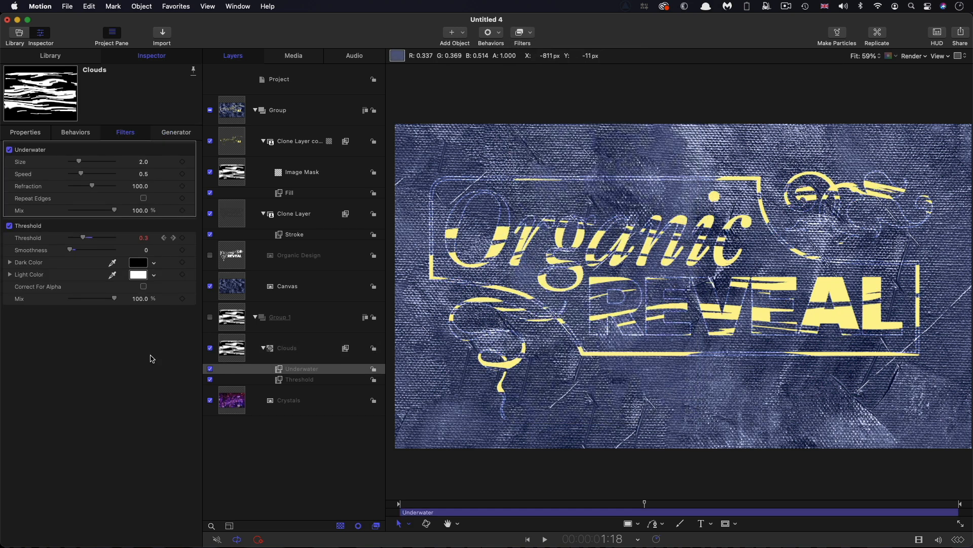
left_click_drag(83, 176, 61, 177)
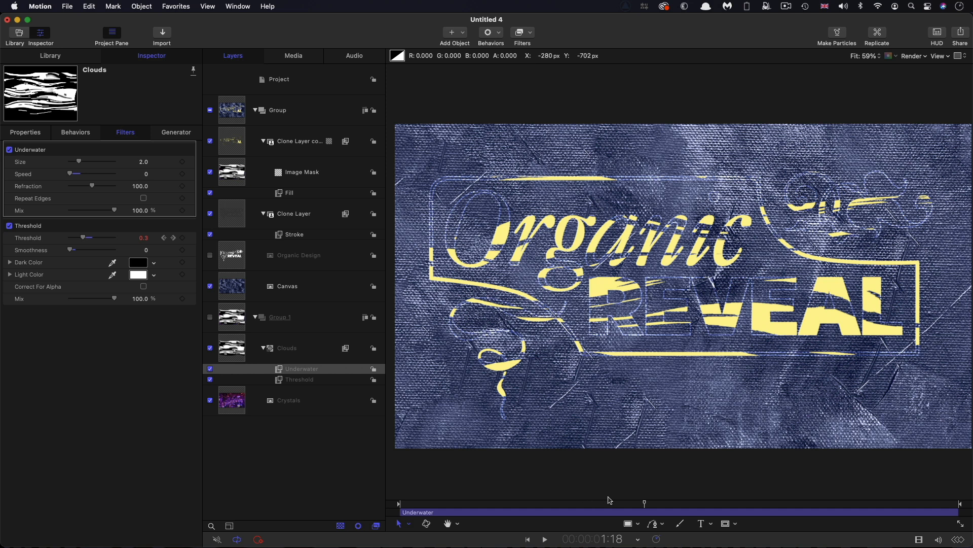
- Set the Underwater filter's Refraction to 143, playing the reveal to judge the distortion
left_click_drag(619, 504, 276, 507)
key("space")
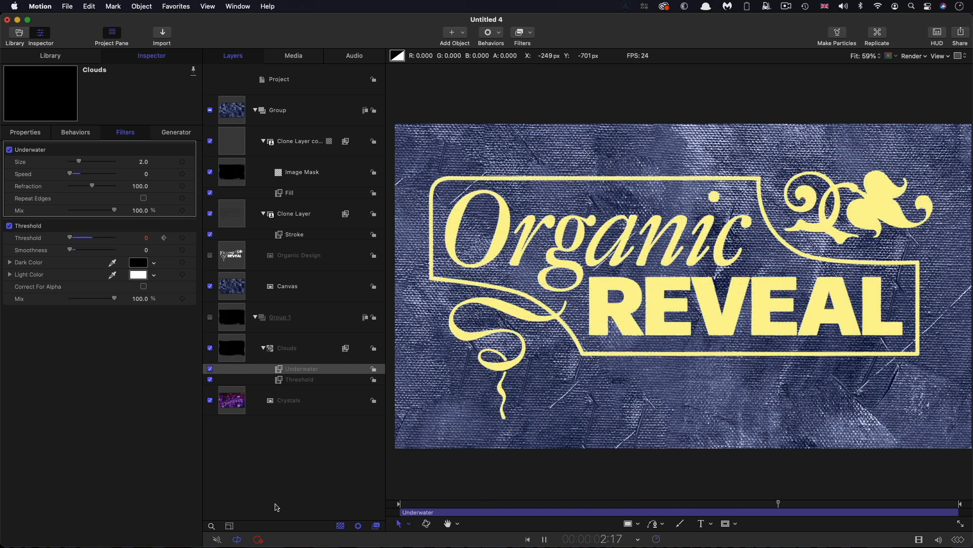
key("space")
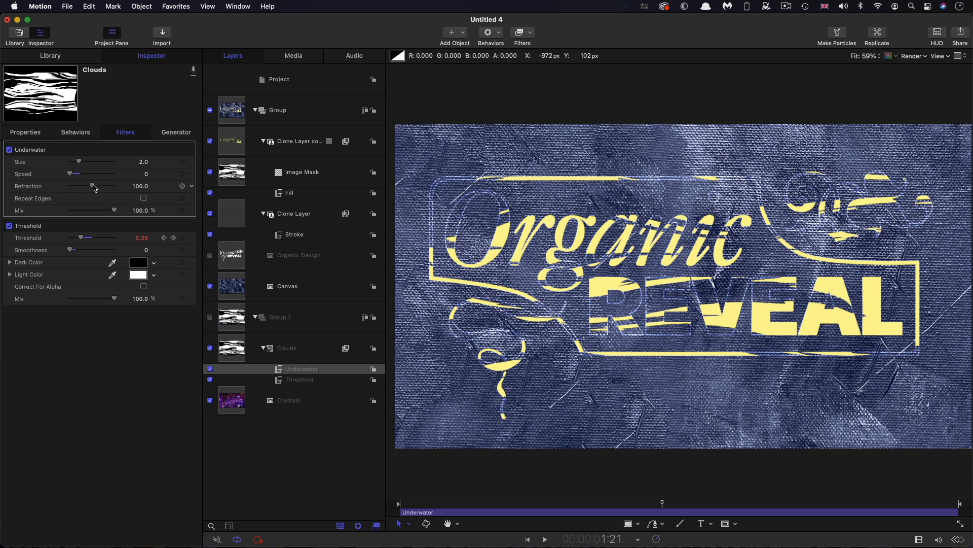
left_click_drag(92, 186, 106, 188)
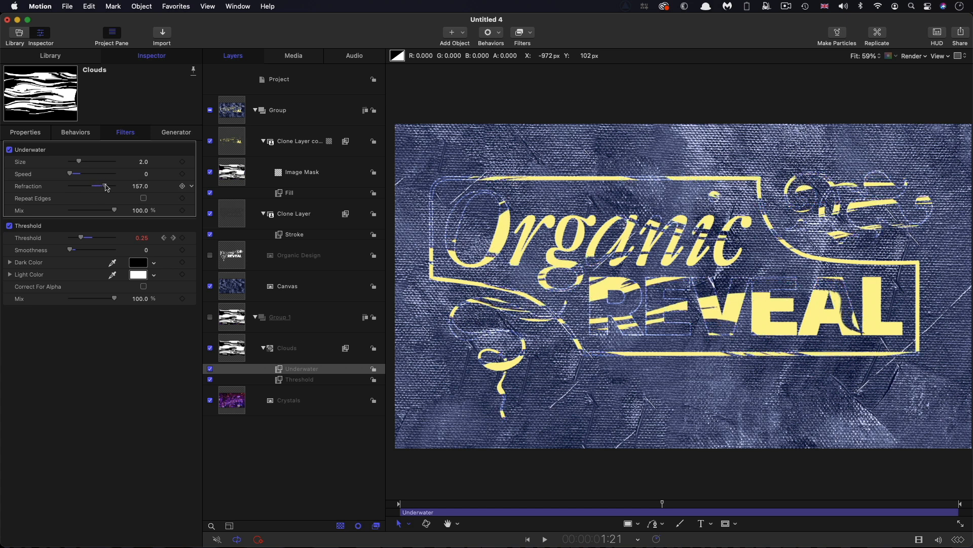
key("space")
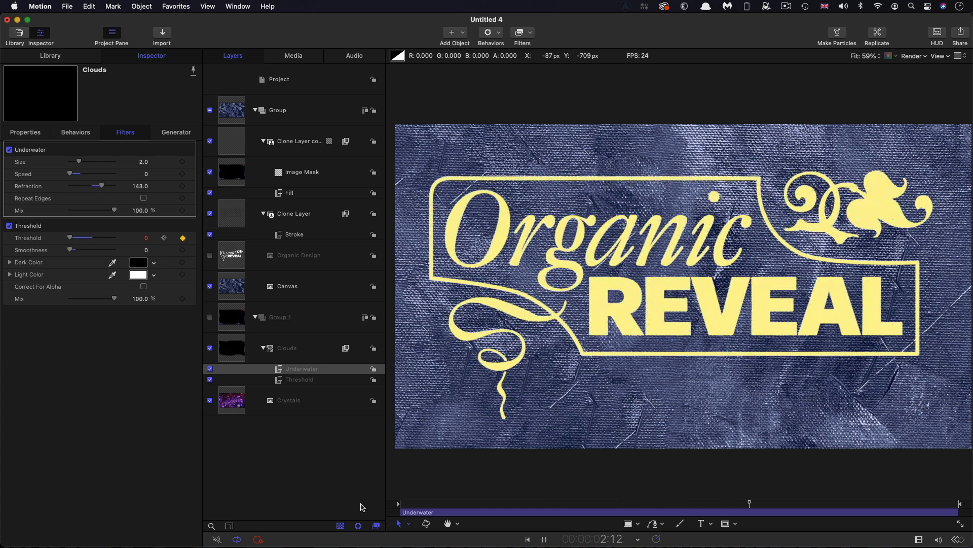
- Stop playback, open the Clouds Threshold curve in the Keyframe Editor and set both keyframes' interpolation to Bezier
key("space")
left_click_drag(799, 504, 743, 520)
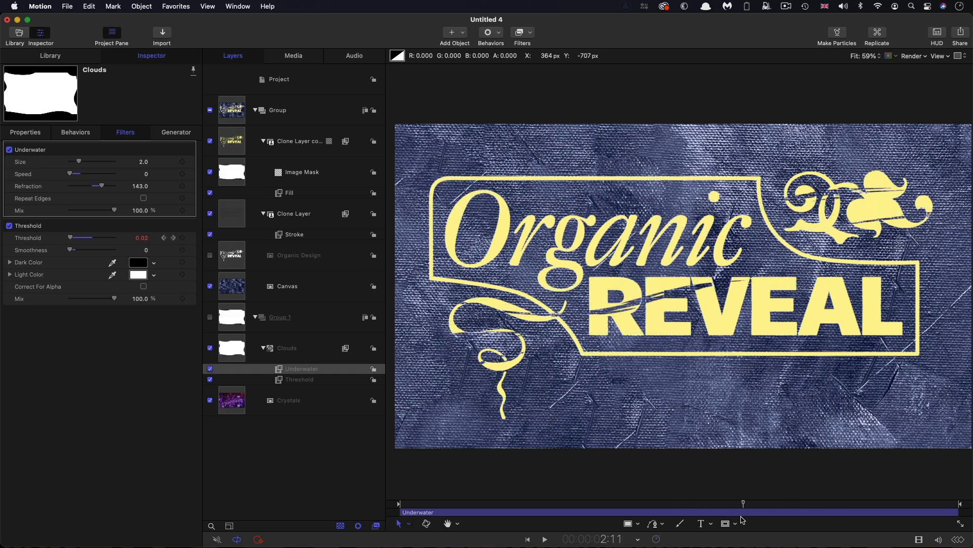
left_click(297, 381)
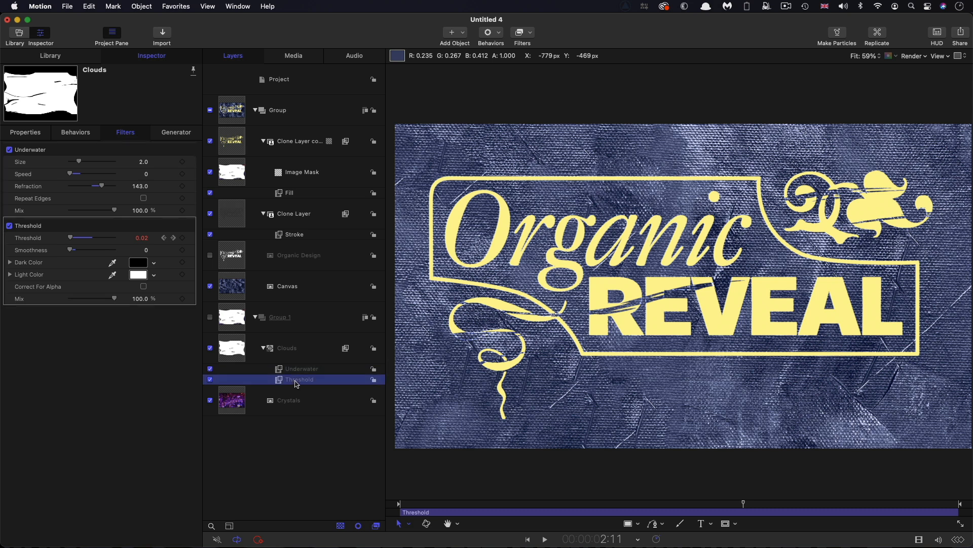
left_click(238, 7)
left_click(250, 317)
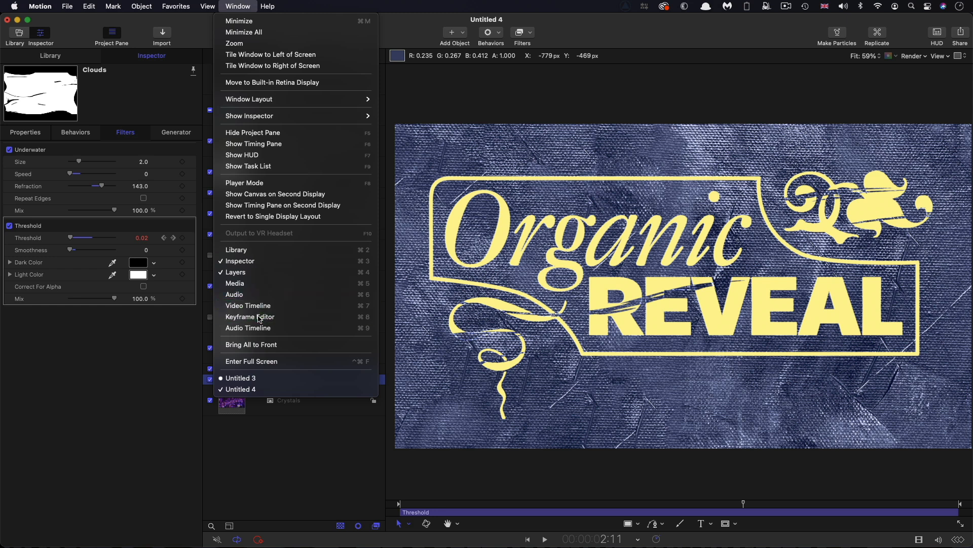
left_click_drag(802, 372, 412, 478)
right_click(405, 375)
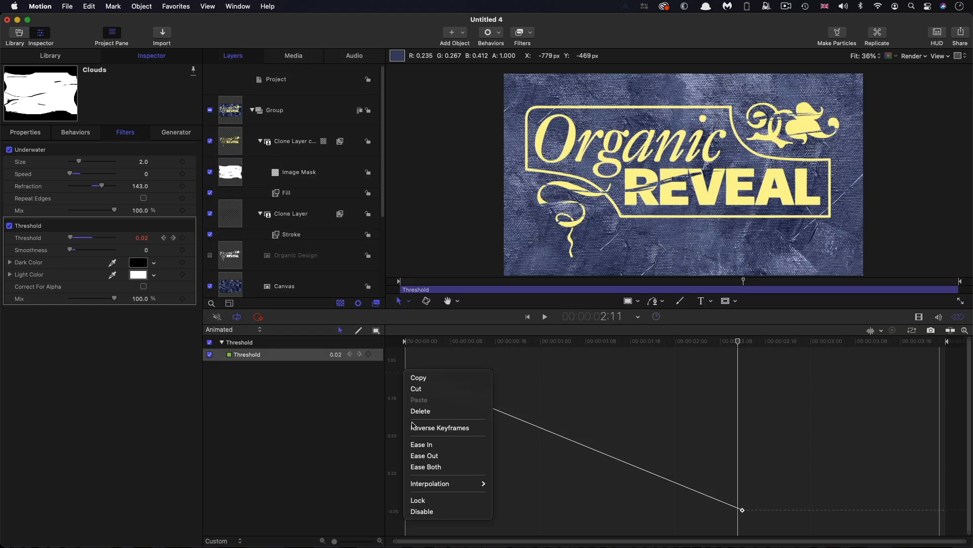
mouse_move(444, 487)
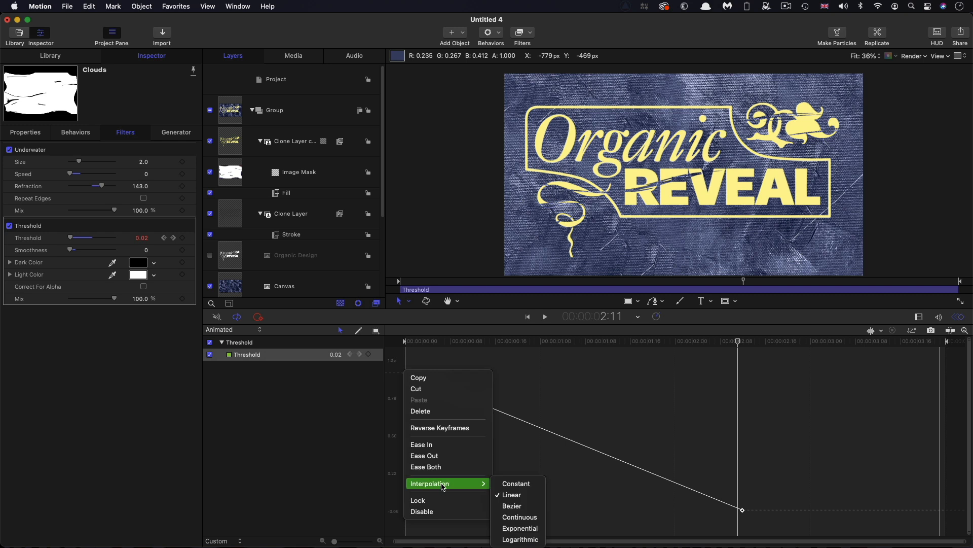
left_click(509, 505)
left_click(754, 416)
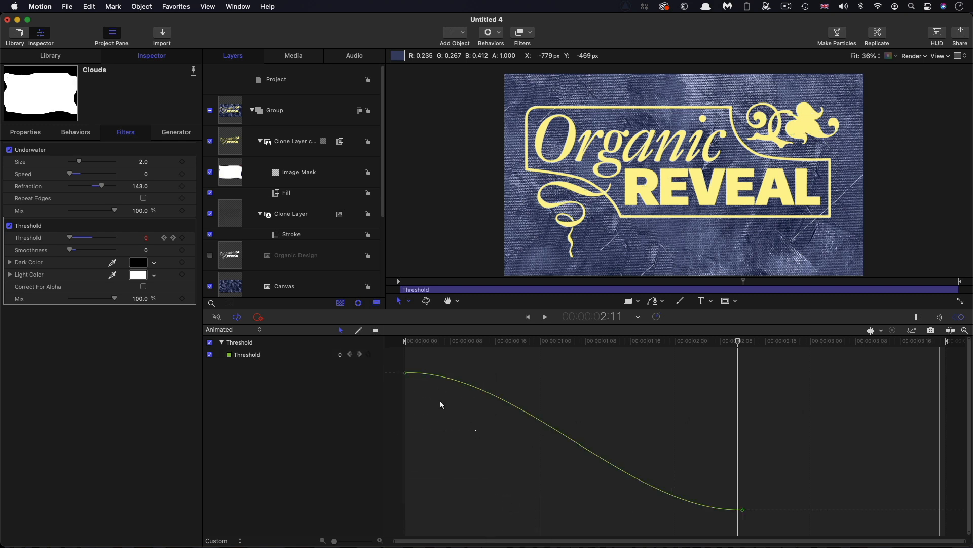
- Pull the first Threshold keyframe's Bezier handle downward for a steeper start, preview the reveal and close the Keyframe Editor
left_click_drag(388, 364, 476, 430)
left_click_drag(519, 371, 528, 467)
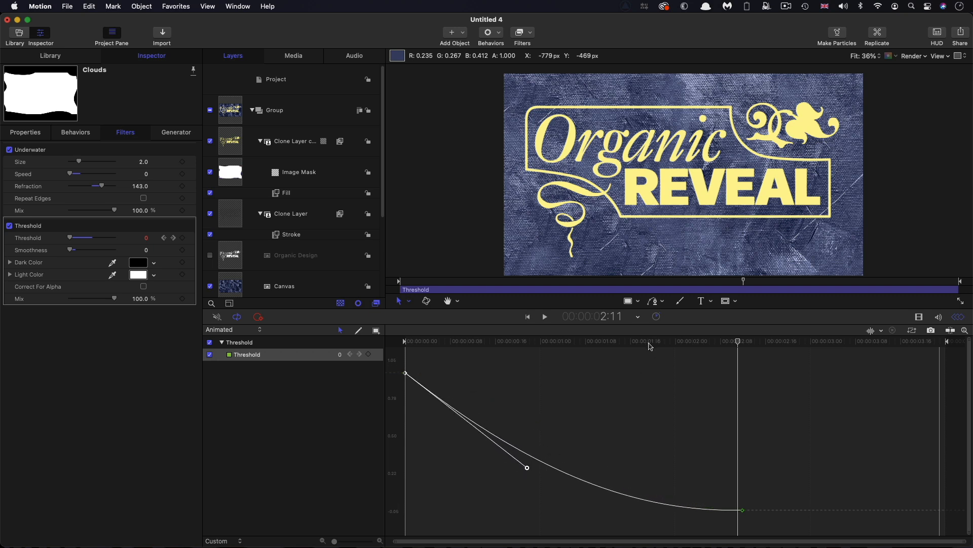
key("space")
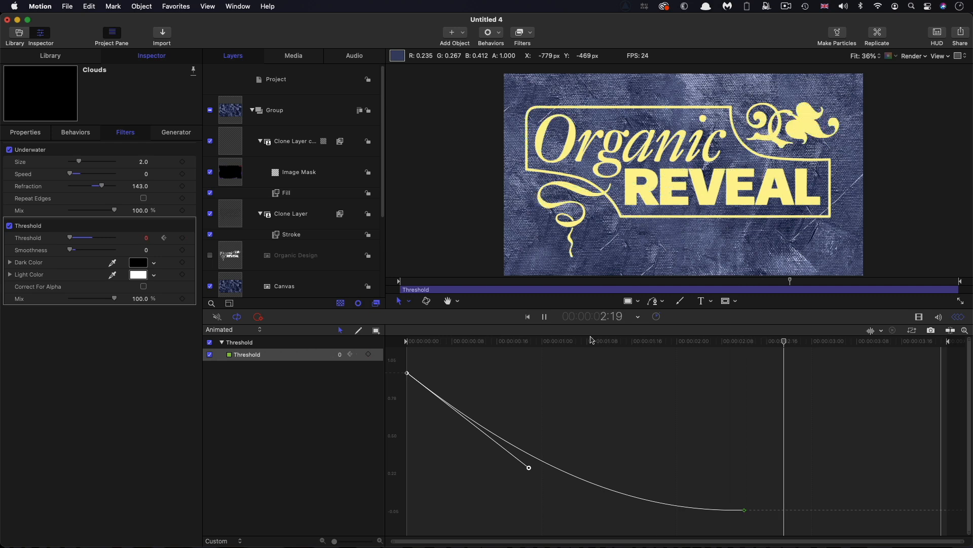
key("space")
left_click_drag(719, 341, 604, 401)
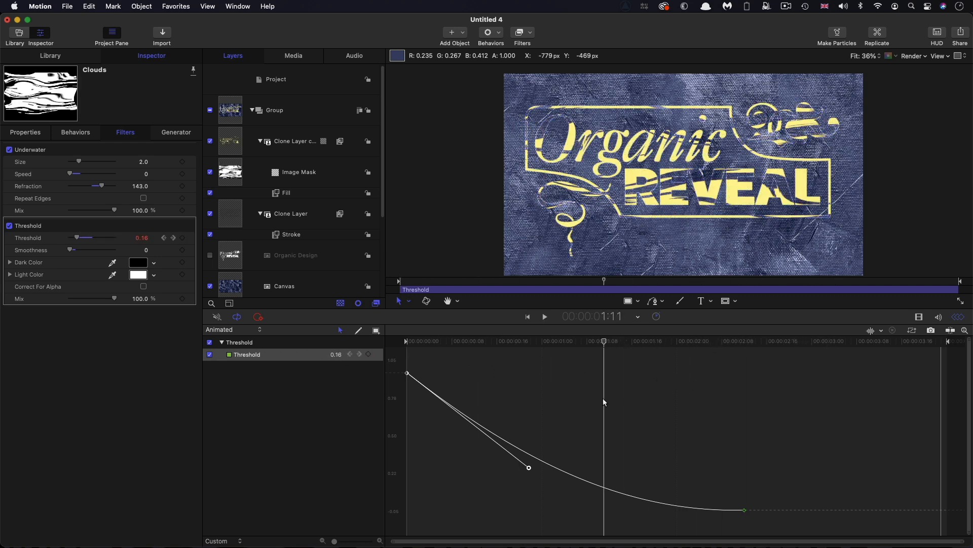
key("super+8")
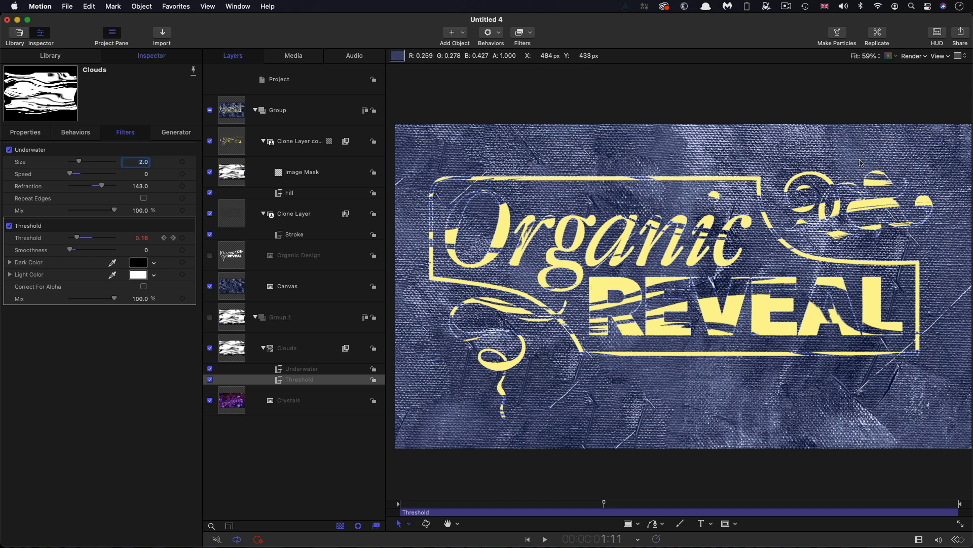
- Copy the Canvas image into Group 1 above Clouds, duplicate the Clouds Threshold filter onto it and scrub through the reveal
left_click(236, 283)
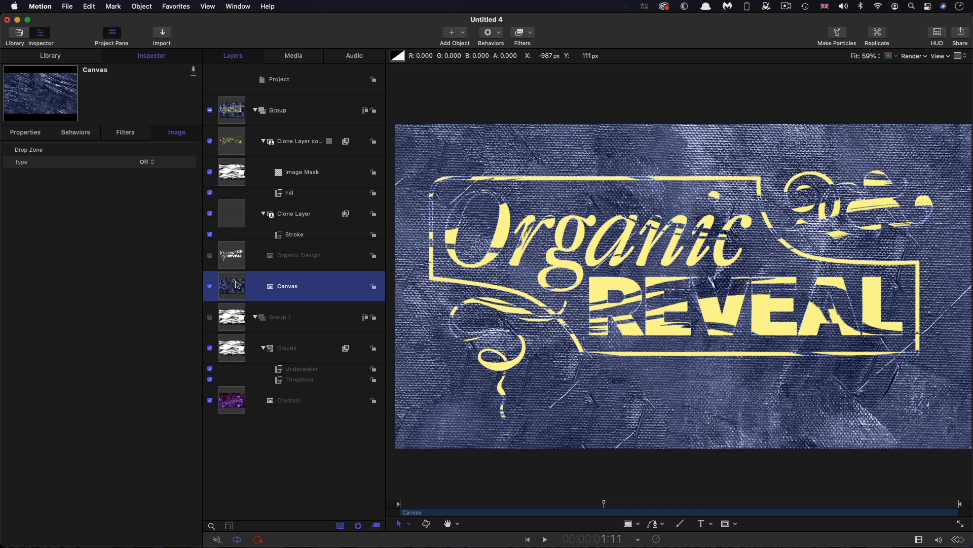
left_click_drag(238, 285, 236, 355)
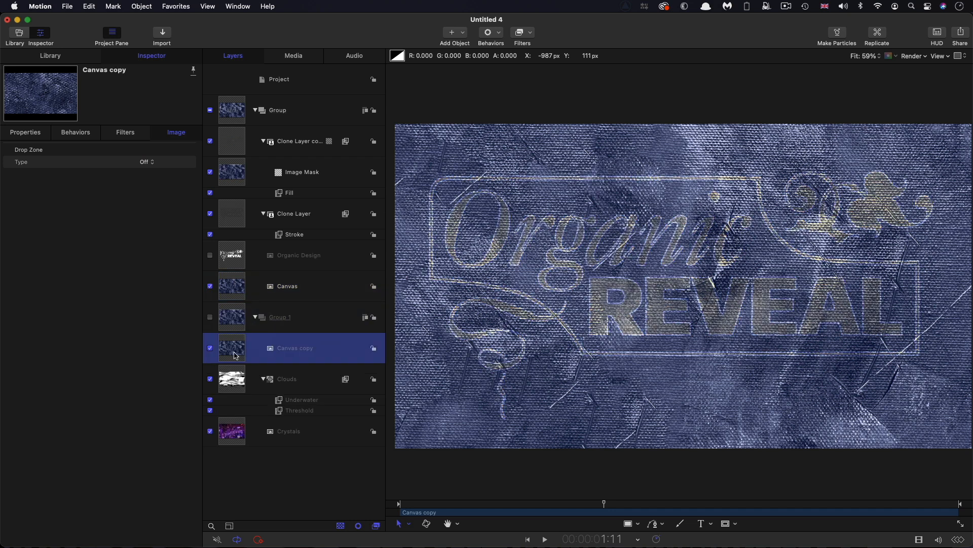
left_click(283, 411)
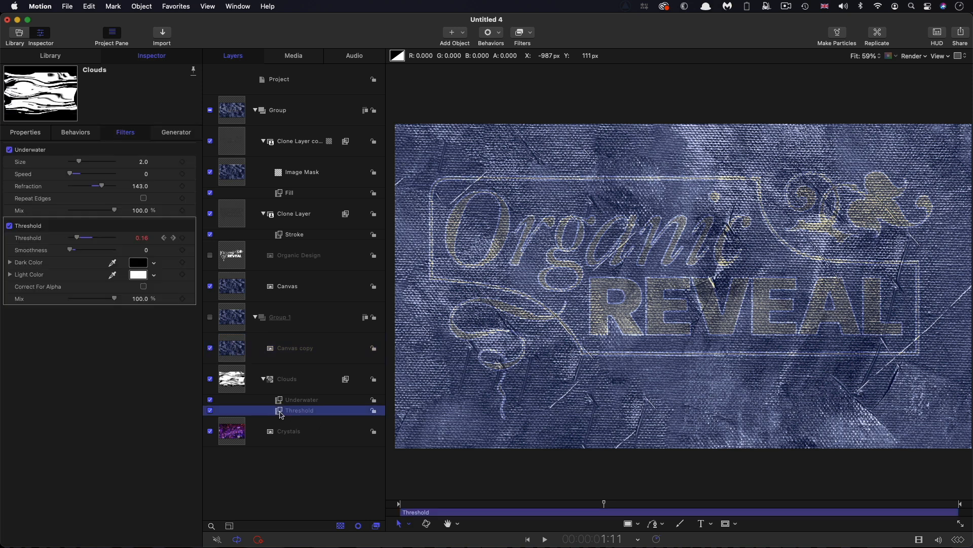
left_click_drag(283, 416, 229, 348)
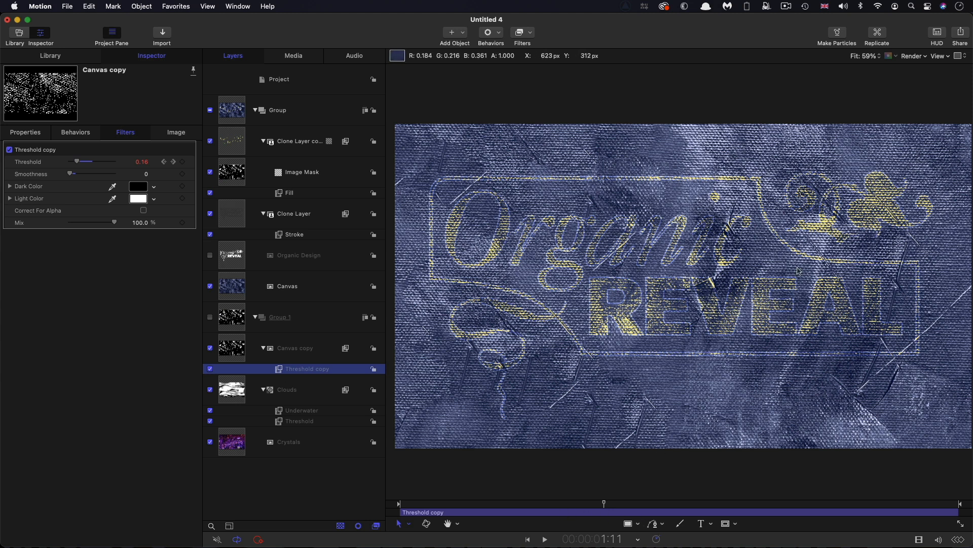
left_click(612, 501)
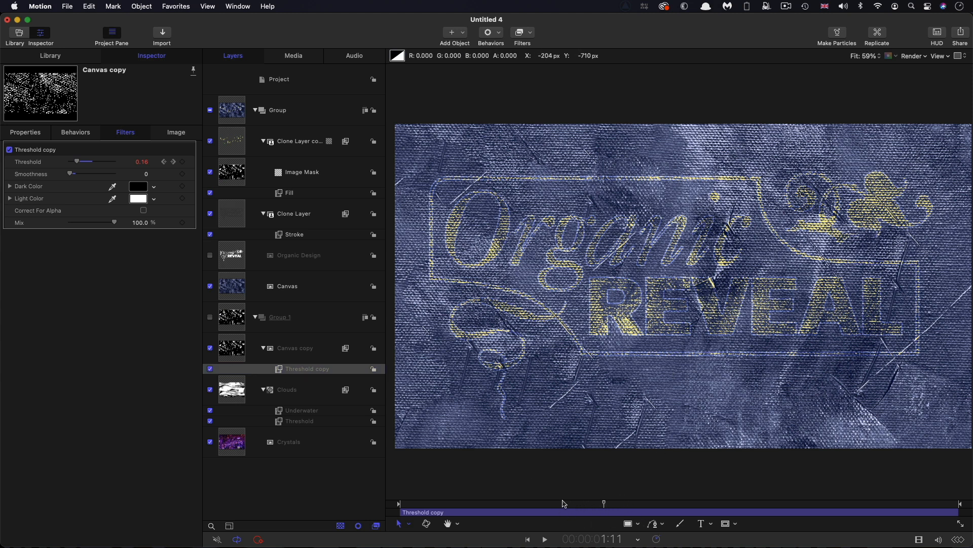
left_click_drag(485, 501, 825, 507)
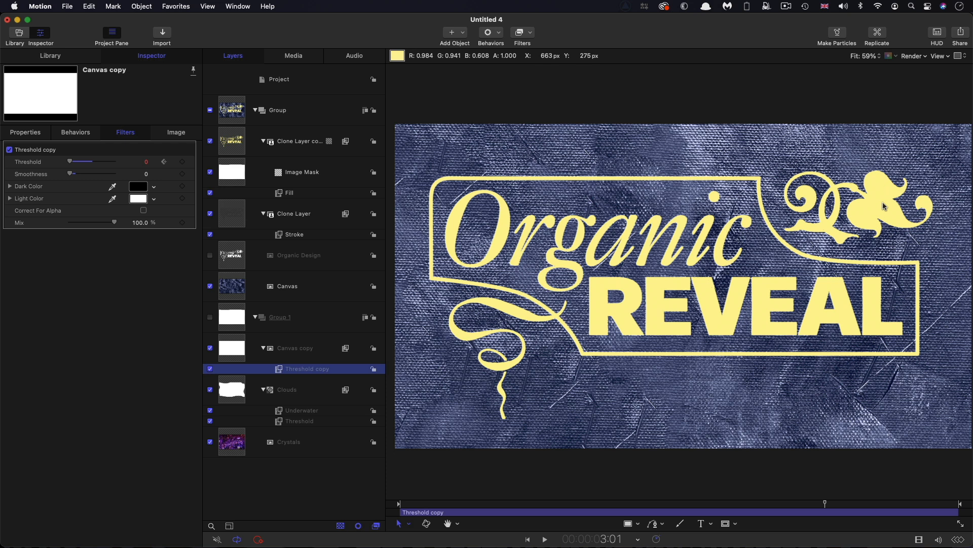
- Set the Canvas copy's Threshold keyframe at 2:12 to 0.01
left_click(165, 162)
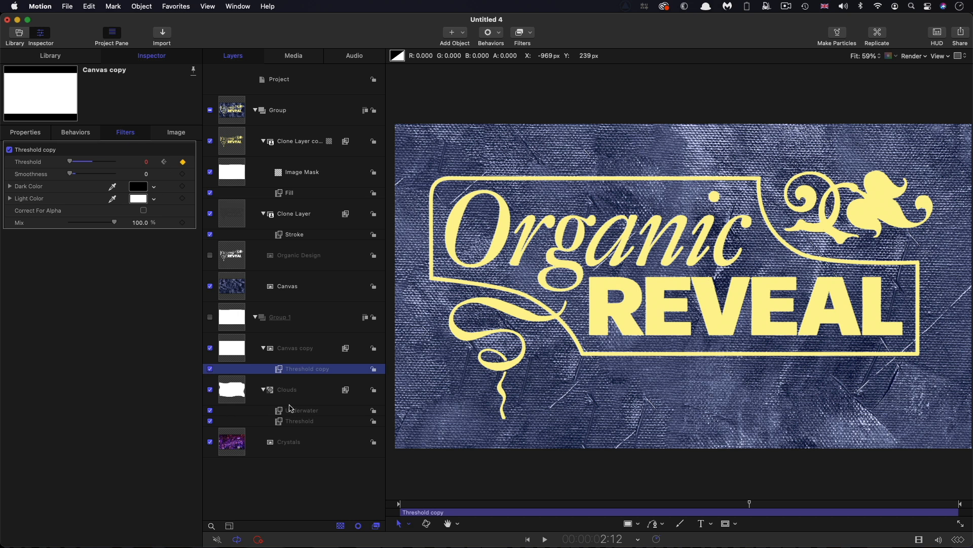
left_click(147, 164)
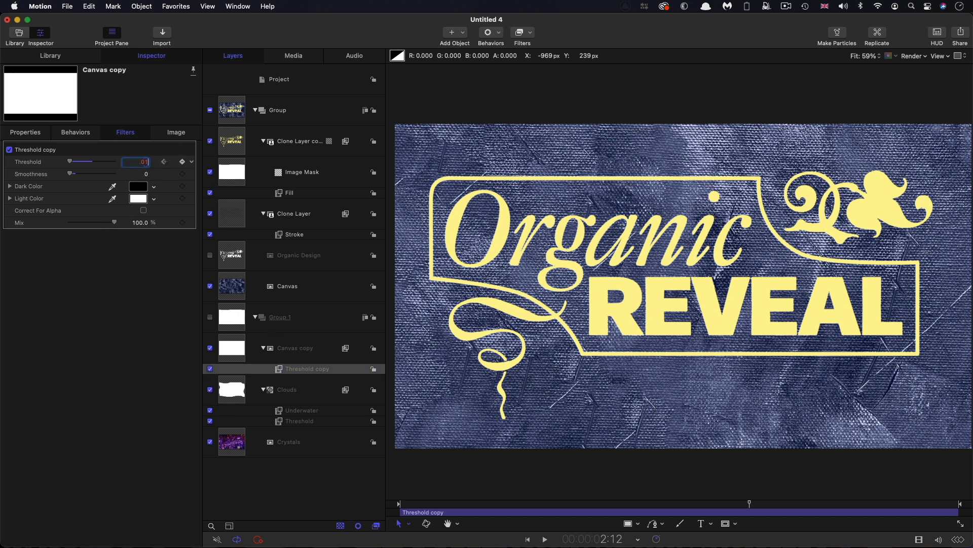
type(".01")
key("Return")
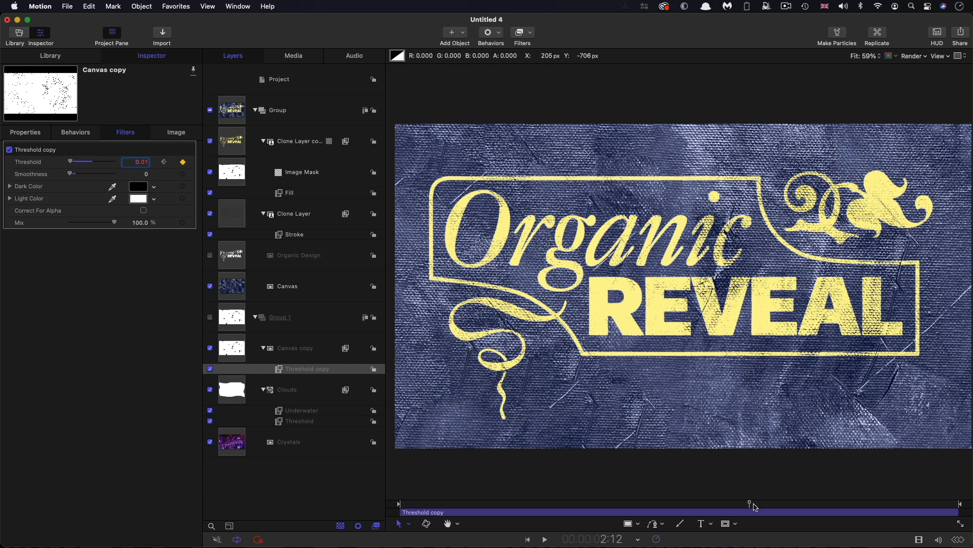
- Set the Canvas copy's Threshold keyframe at the first frame to 0.6 and play the reveal
left_click_drag(750, 505, 380, 503)
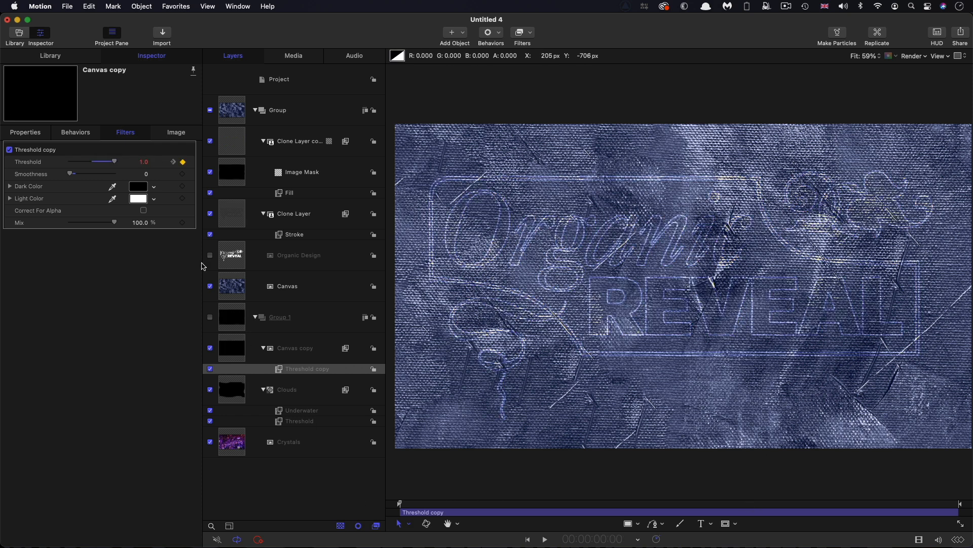
left_click(146, 162)
type(".6")
key("Return")
key("space")
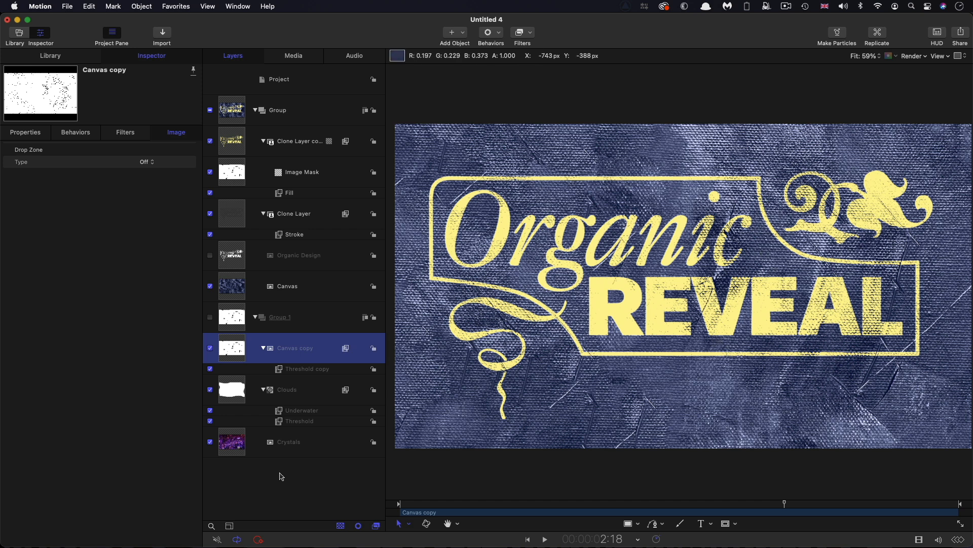
- Move the Crystals image above Canvas copy in Group 1, duplicate the Canvas copy's Threshold filter onto it and preview the reveal
left_click(234, 448)
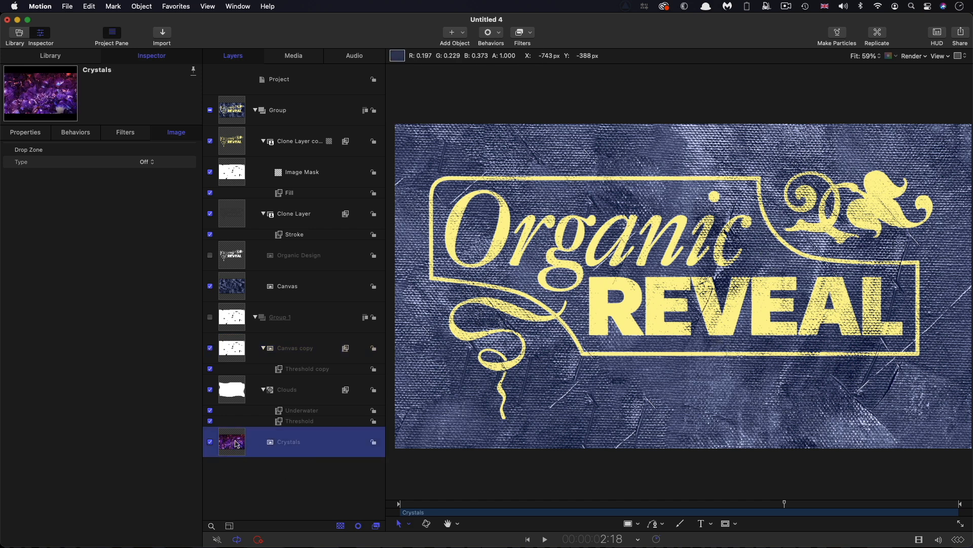
left_click_drag(231, 448, 246, 349)
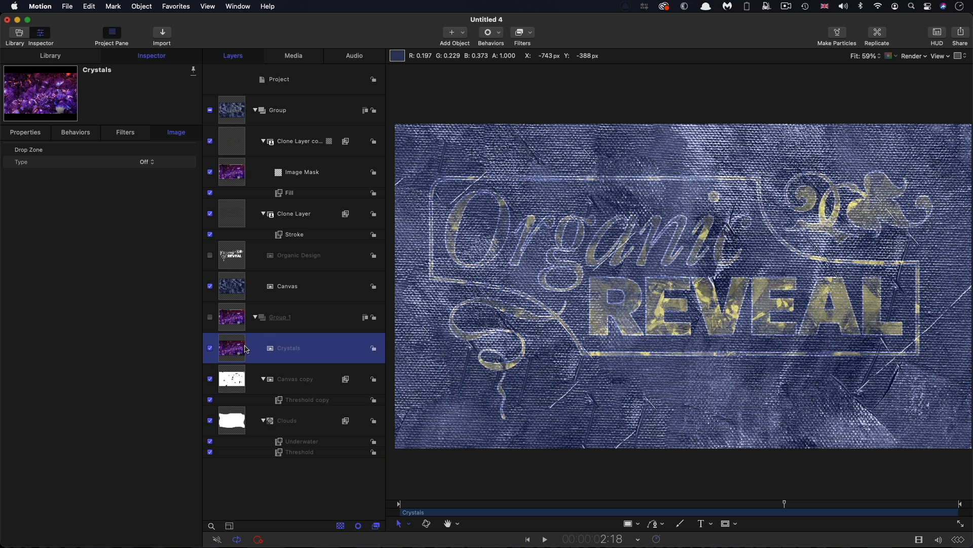
left_click(279, 404)
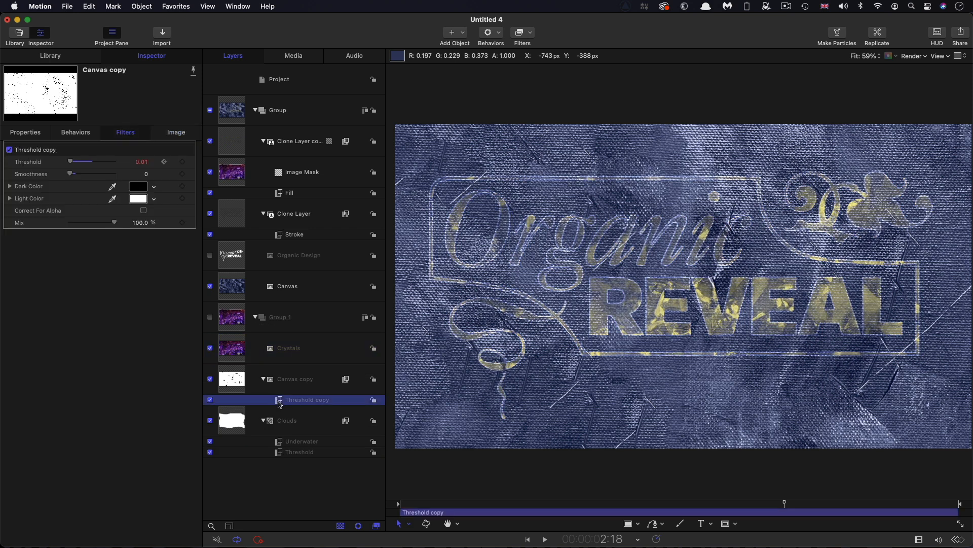
left_click_drag(271, 398, 229, 348)
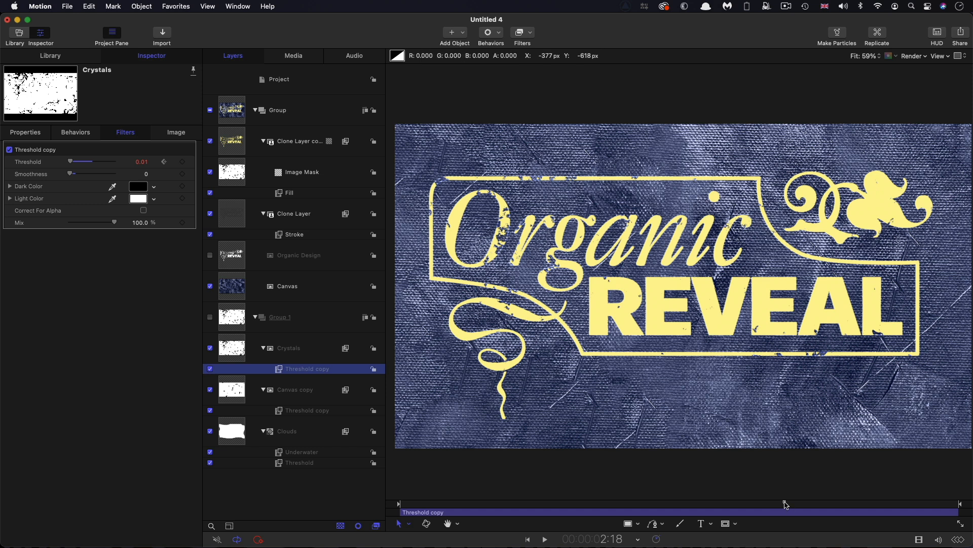
key("space")
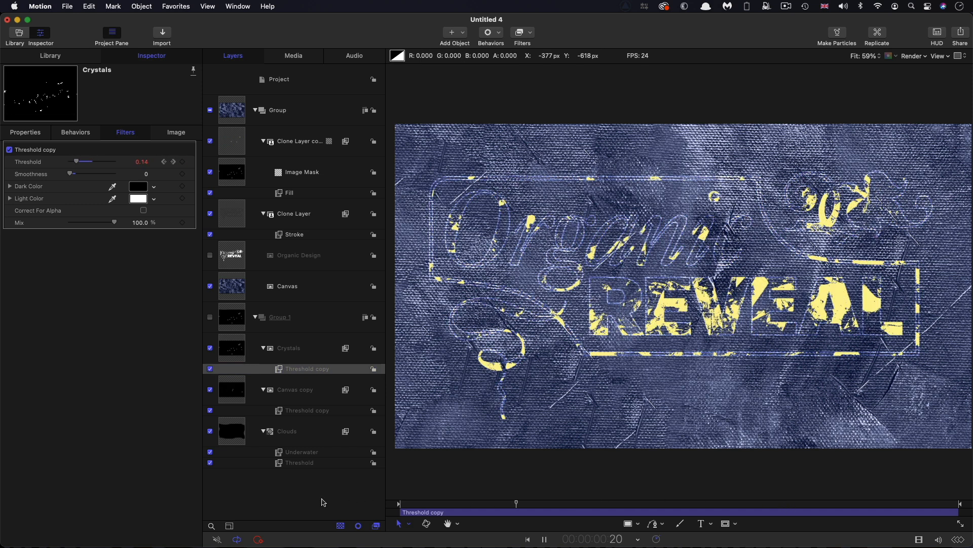
key("space")
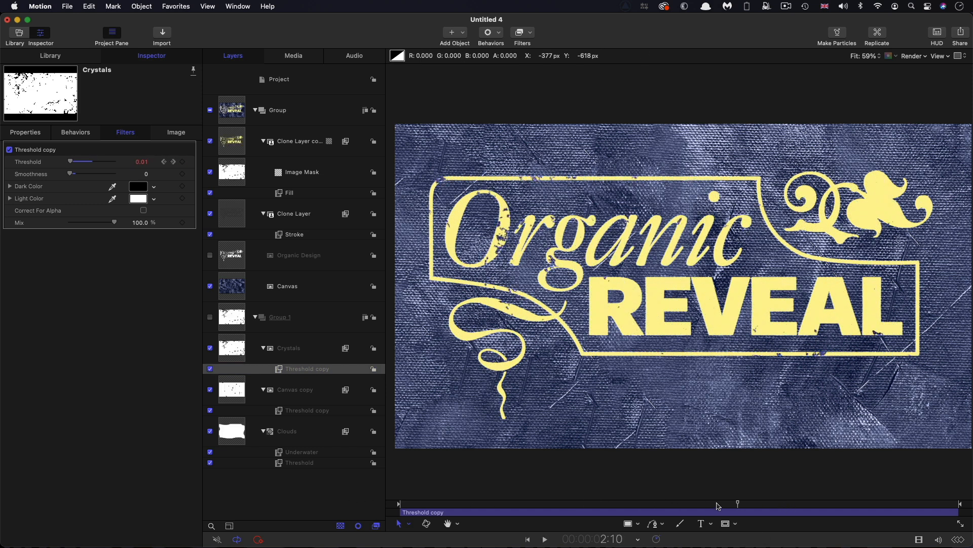
left_click_drag(717, 502, 372, 503)
key("space")
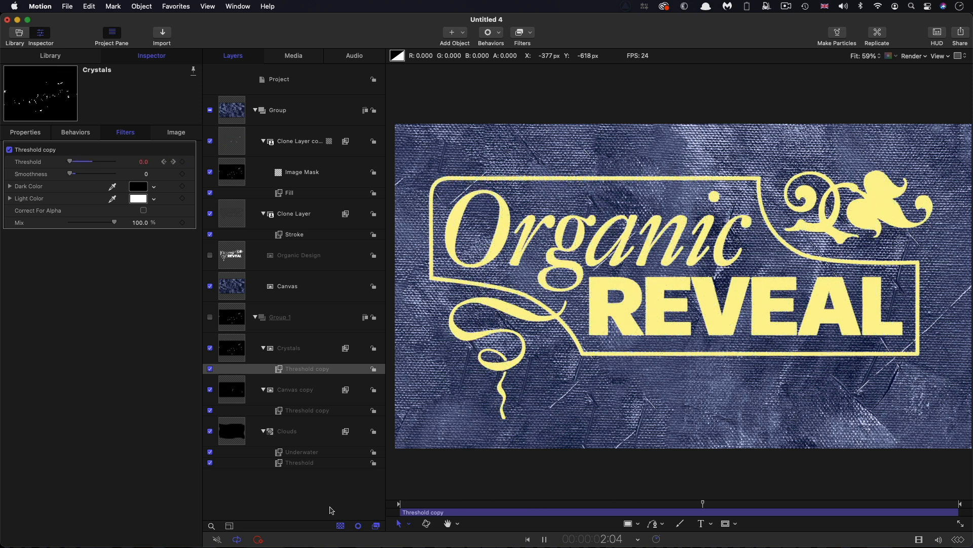
key("space")
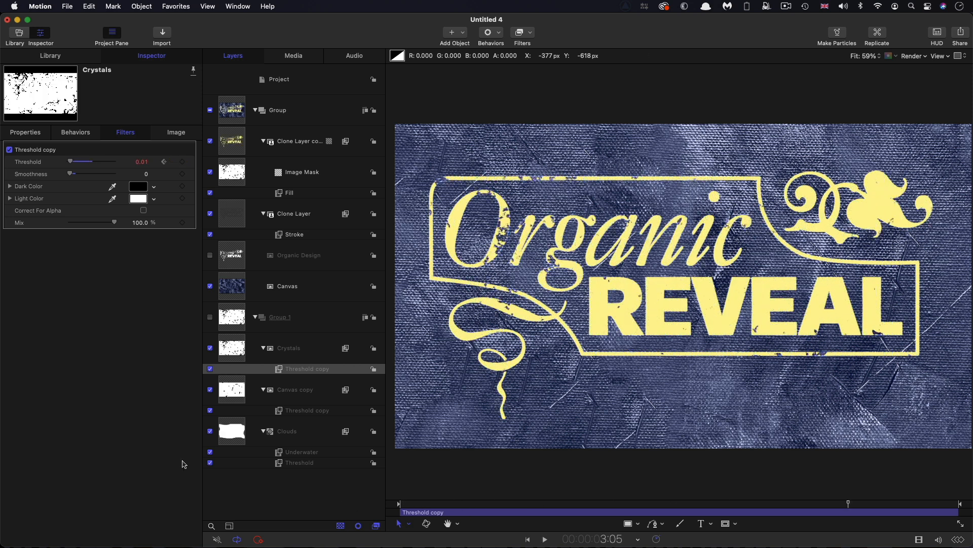
- Hide Canvas copy, set the Crystals layer's Blend Mode to Add and preview the combined reveal with Clouds
left_click(210, 391)
left_click(237, 350)
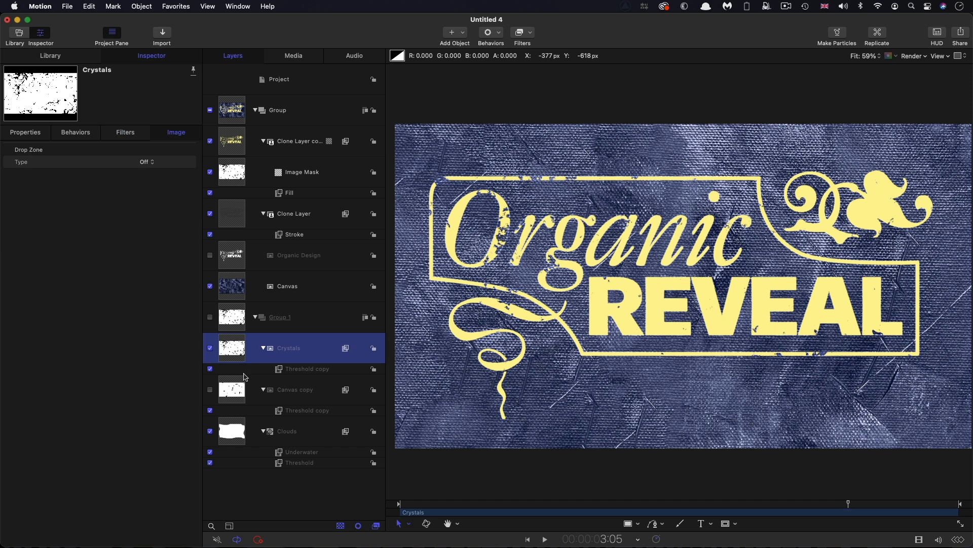
left_click(23, 134)
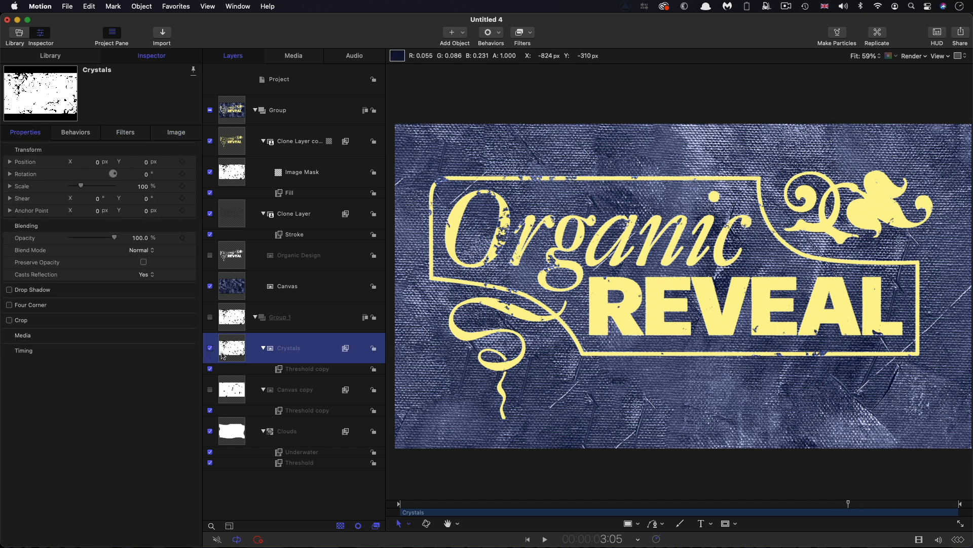
left_click(141, 251)
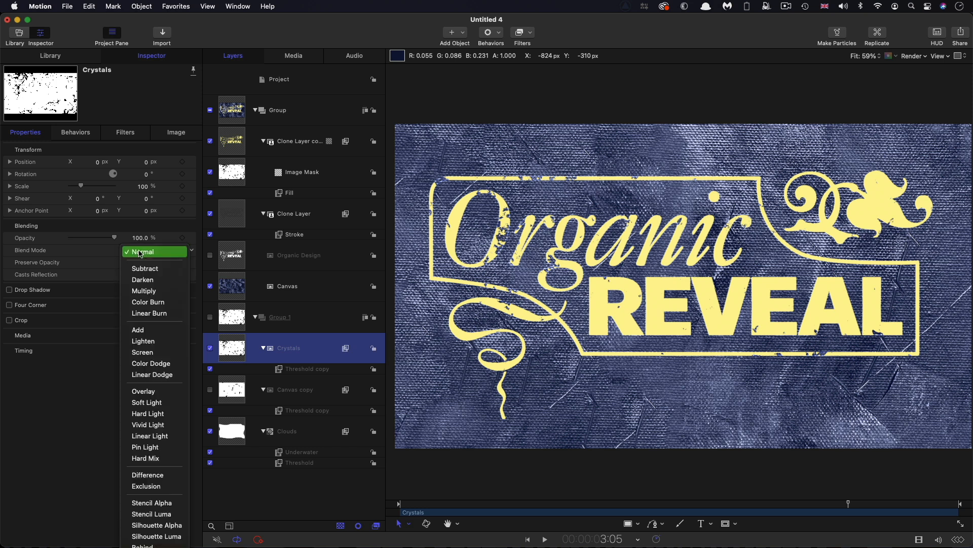
left_click(143, 331)
key("space")
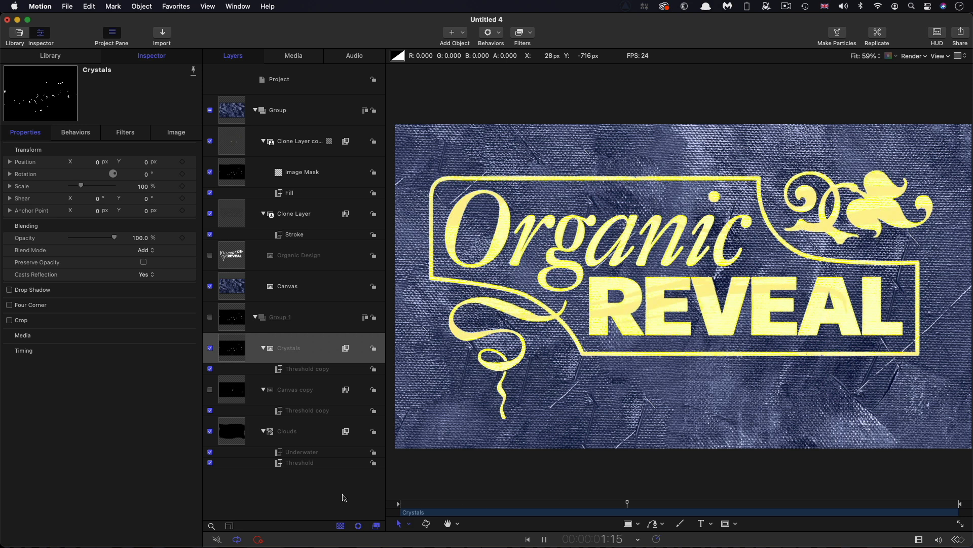
key("space")
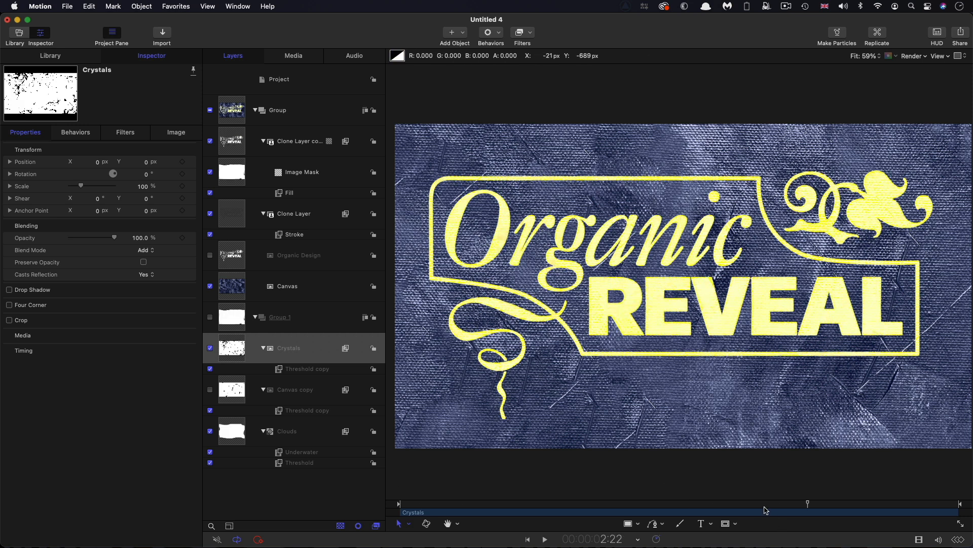
left_click_drag(710, 506, 536, 507)
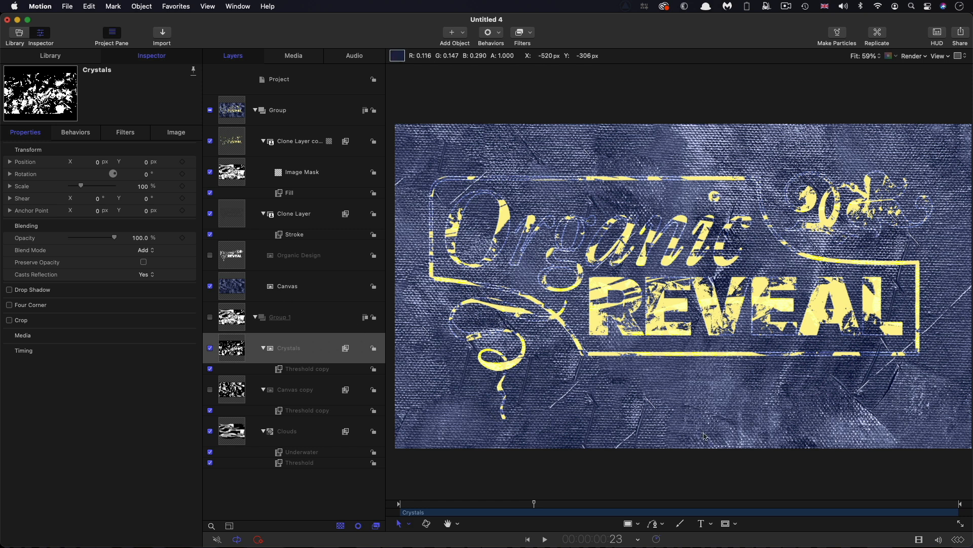
- Move the playhead to 2:02 and apply a Levels color filter to the whole of Group 1
mouse_move(700, 505)
left_mouse_down()
mouse_move(654, 505)
mouse_move(696, 507)
left_mouse_up()
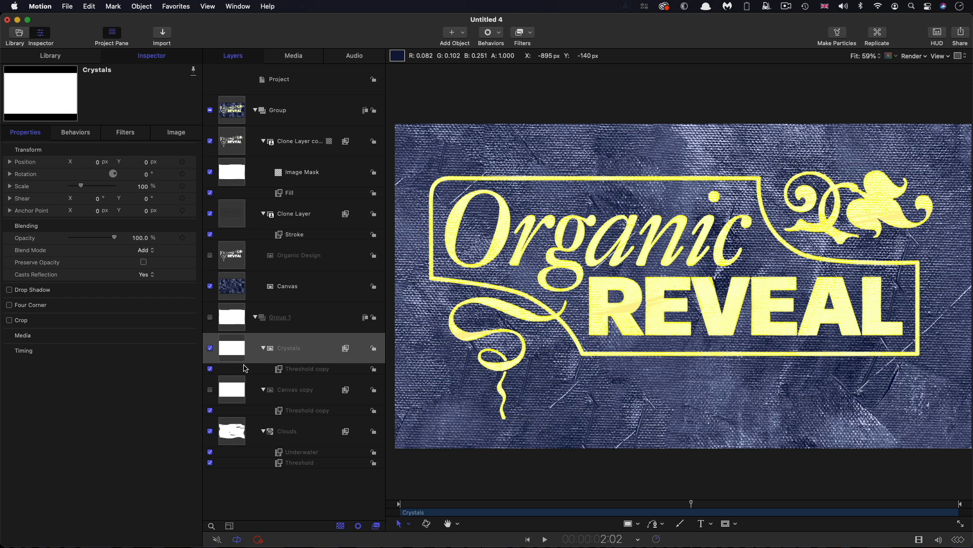
left_click(226, 323)
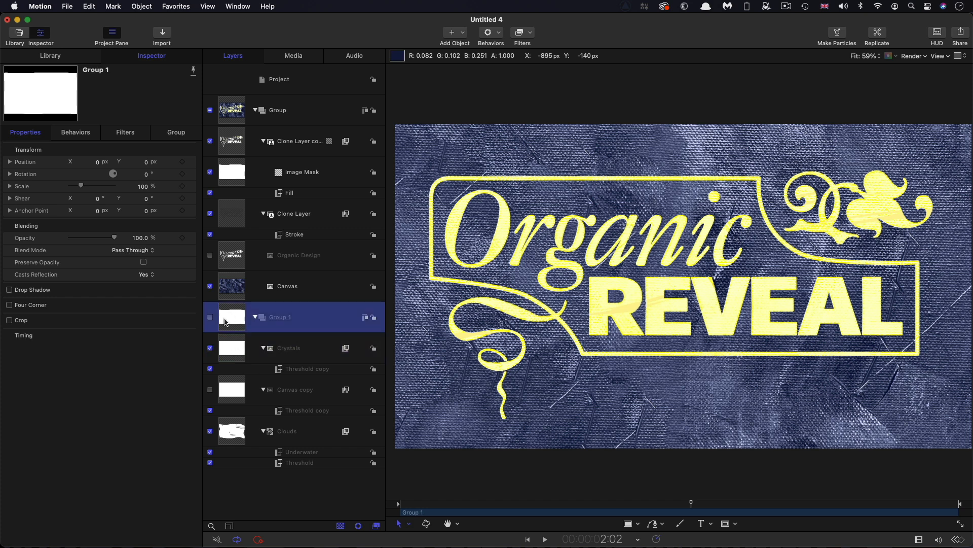
left_click(532, 34)
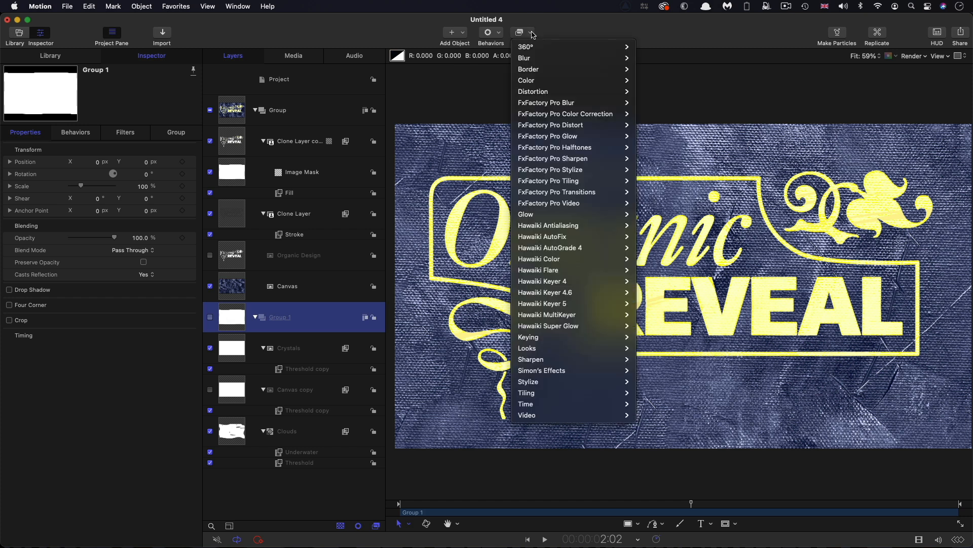
mouse_move(523, 81)
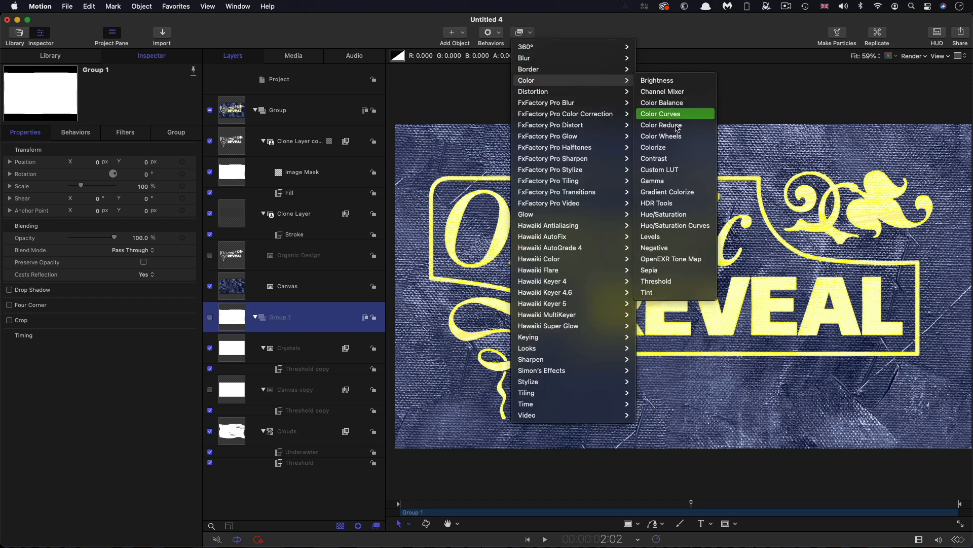
left_click(678, 236)
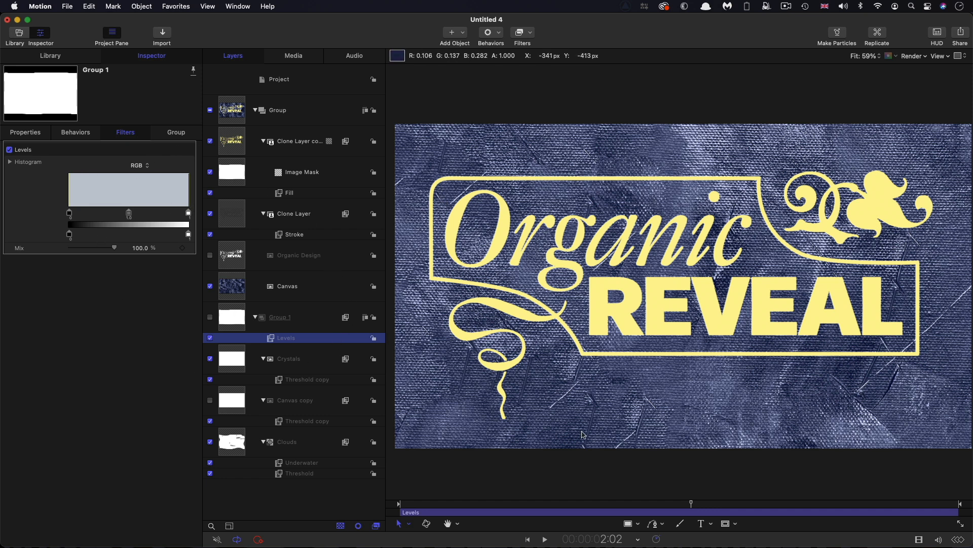
- Compare the artwork with Group 1's Levels filter off and on, leave it enabled and play the reveal from the first frame
left_click(210, 338)
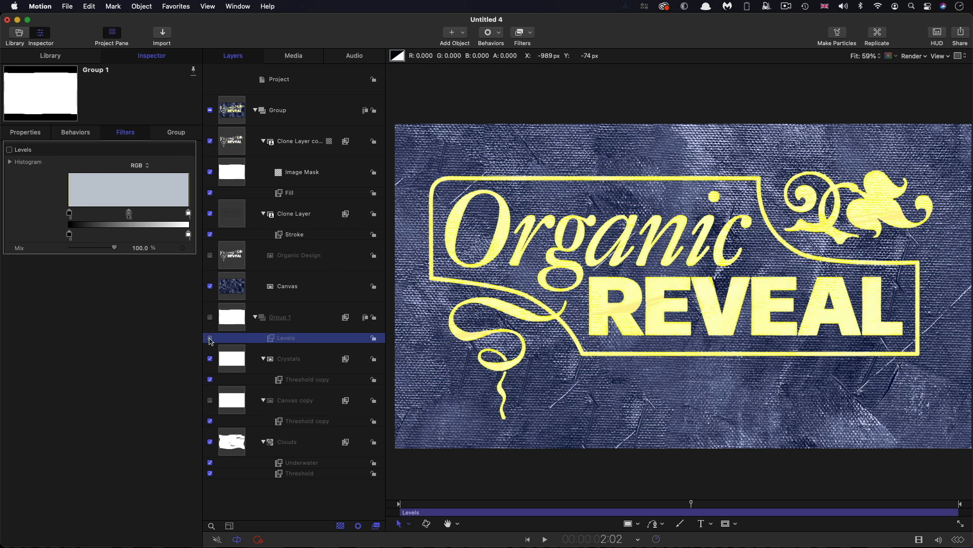
left_click(210, 338)
left_click(210, 338)
left_click(210, 338)
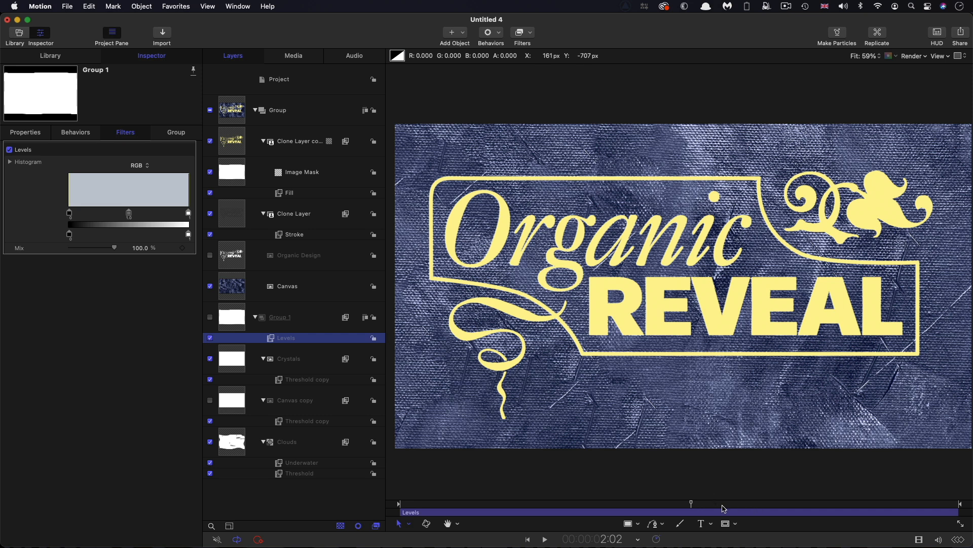
left_click_drag(693, 503, 243, 507)
key("space")
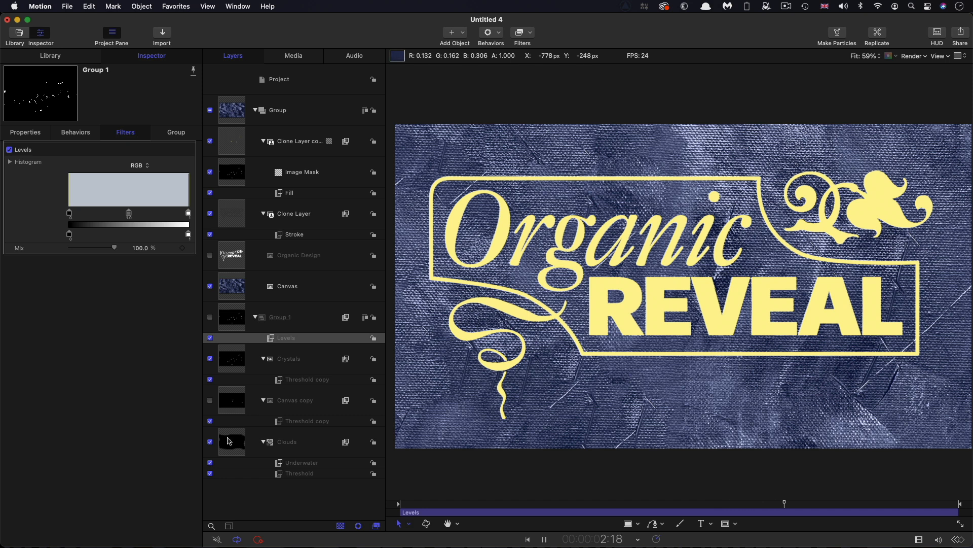
key("space")
- Make the Canvas copy layer visible, set its Blend Mode to Add and preview the three-texture reveal, parking the playhead at frame 21
left_click(231, 402)
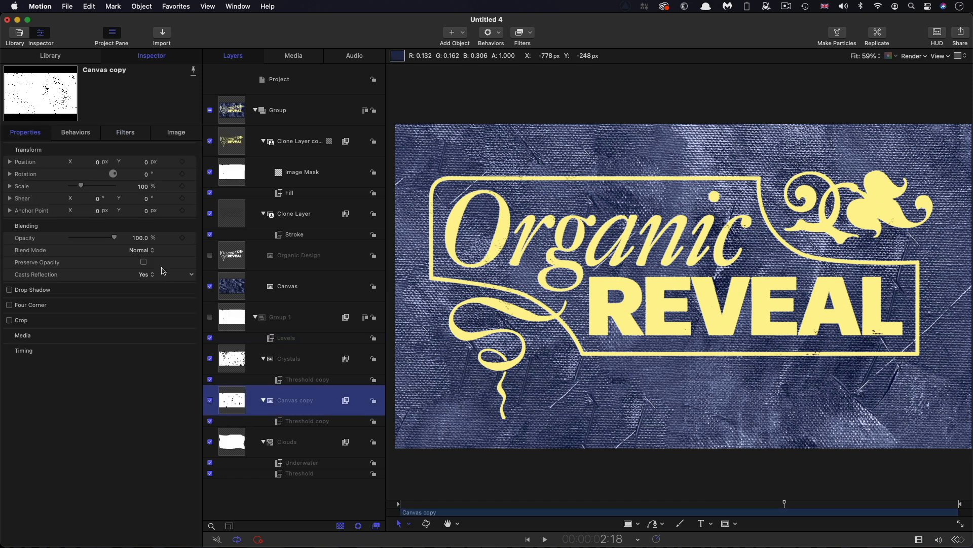
left_click(142, 250)
left_click(136, 330)
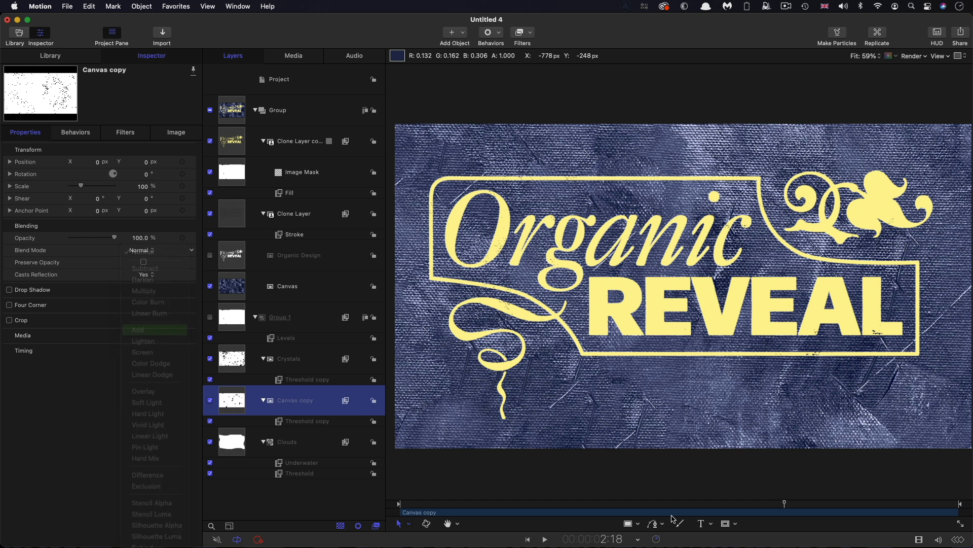
left_click_drag(785, 504, 320, 508)
key("space")
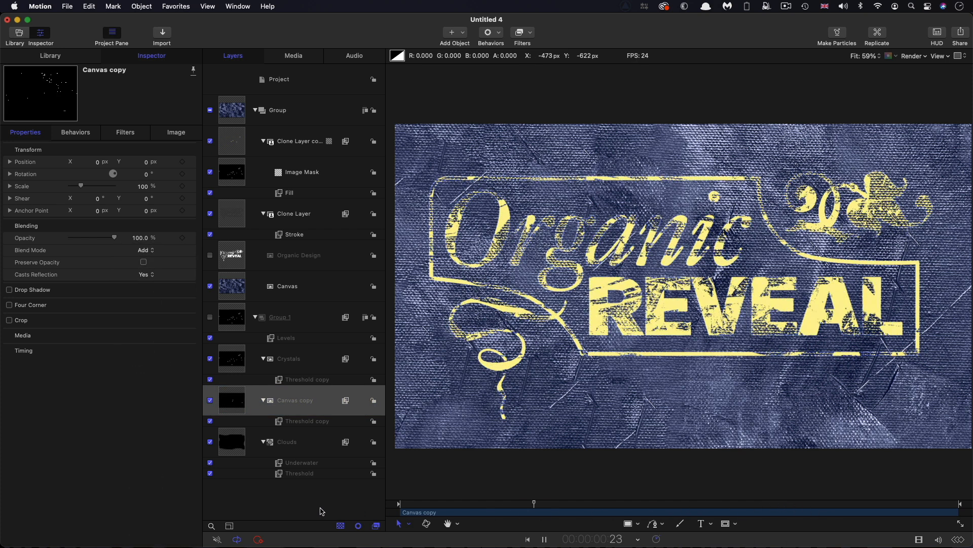
key("space")
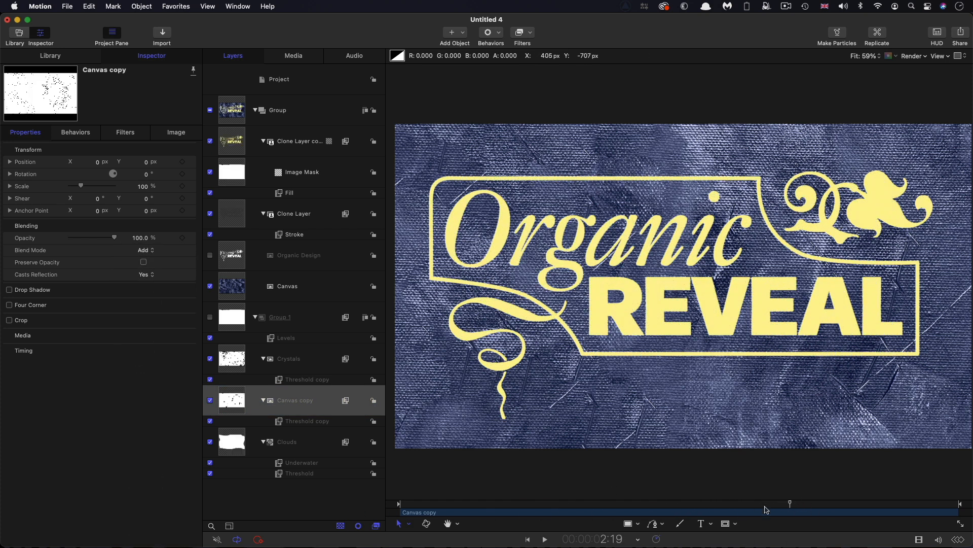
left_click_drag(717, 508, 551, 506)
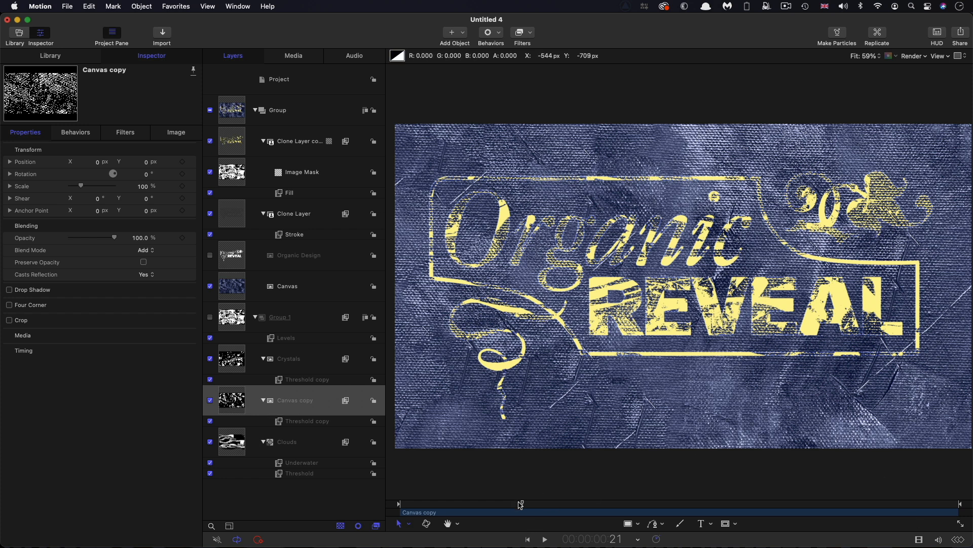
mouse_move(521, 503)
left_mouse_down()
mouse_move(587, 509)
mouse_move(523, 520)
left_mouse_up()
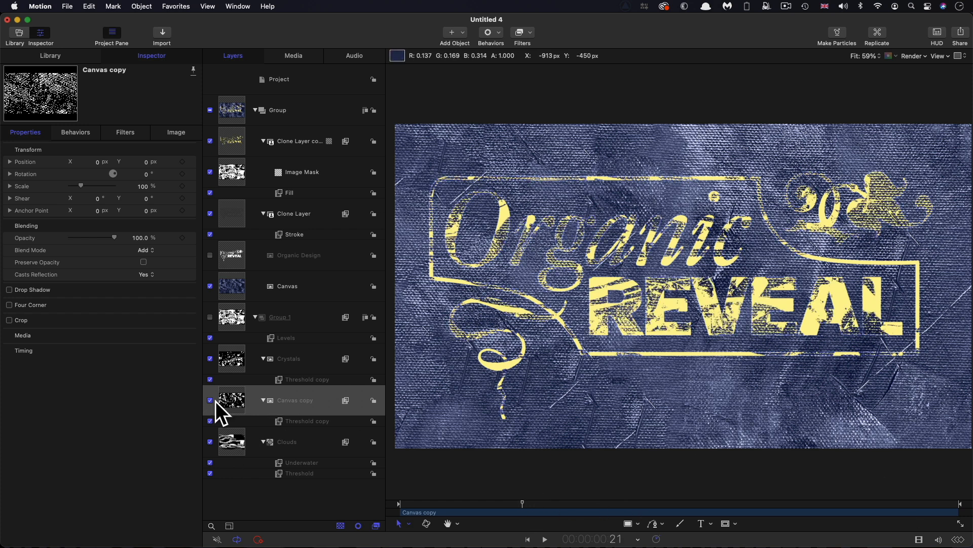